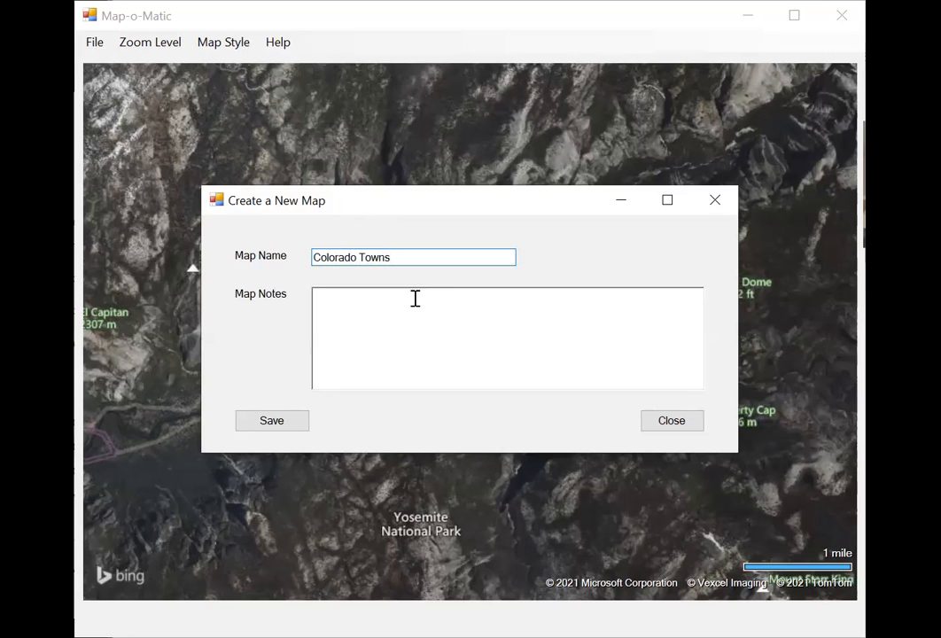
Enter "Test" as the map notes for Colorado Towns, save the new map and close its dialog.
{"action": "type", "text": "Test"}
{"action": "left_click", "coordinate": [280, 423]}
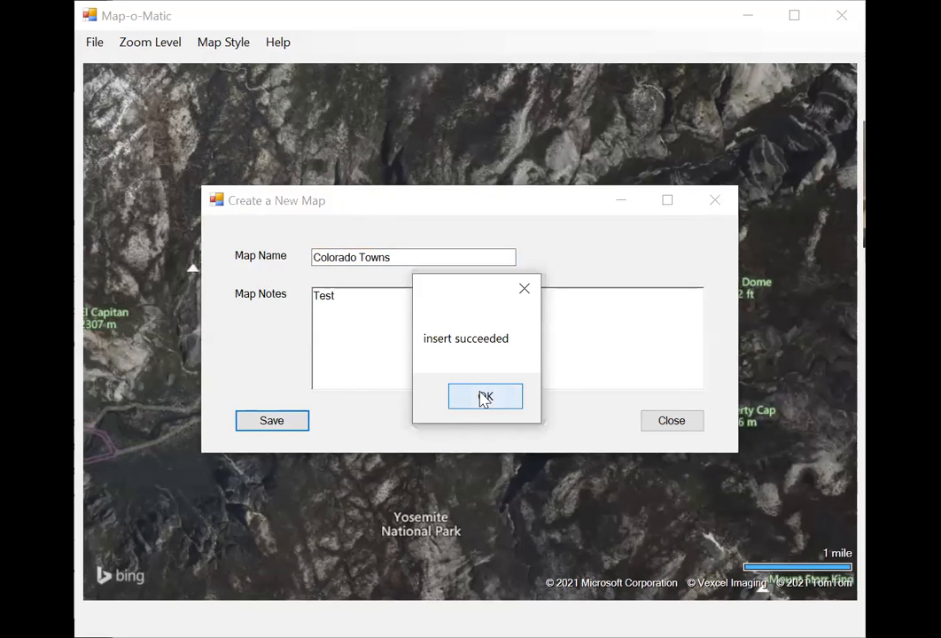
{"action": "left_click", "coordinate": [485, 398]}
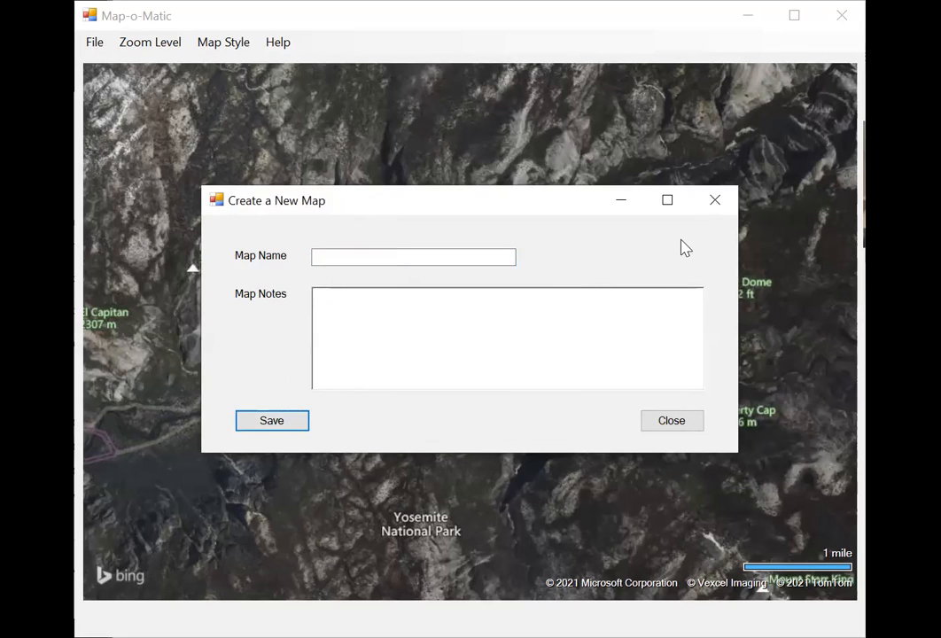
{"action": "left_click", "coordinate": [716, 202]}
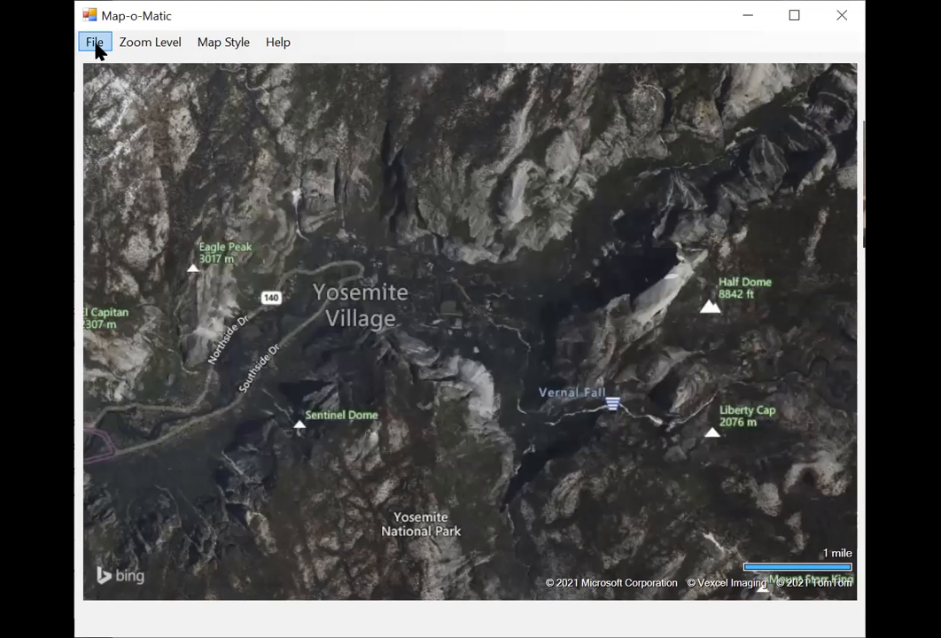
Start adding a location to an existing map and choose Colorado Towns as the map.
{"action": "left_click", "coordinate": [95, 45]}
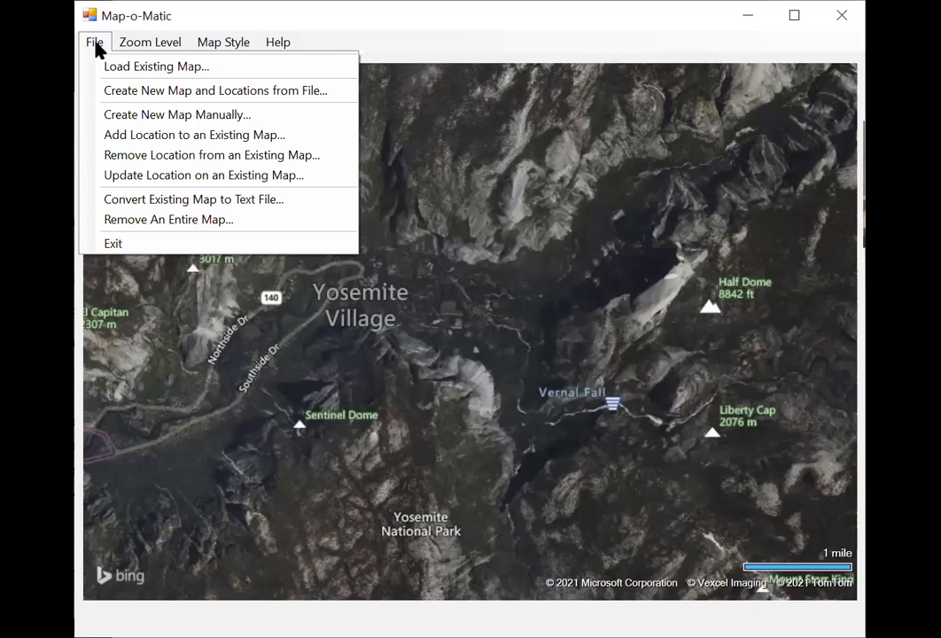
{"action": "left_click", "coordinate": [130, 138]}
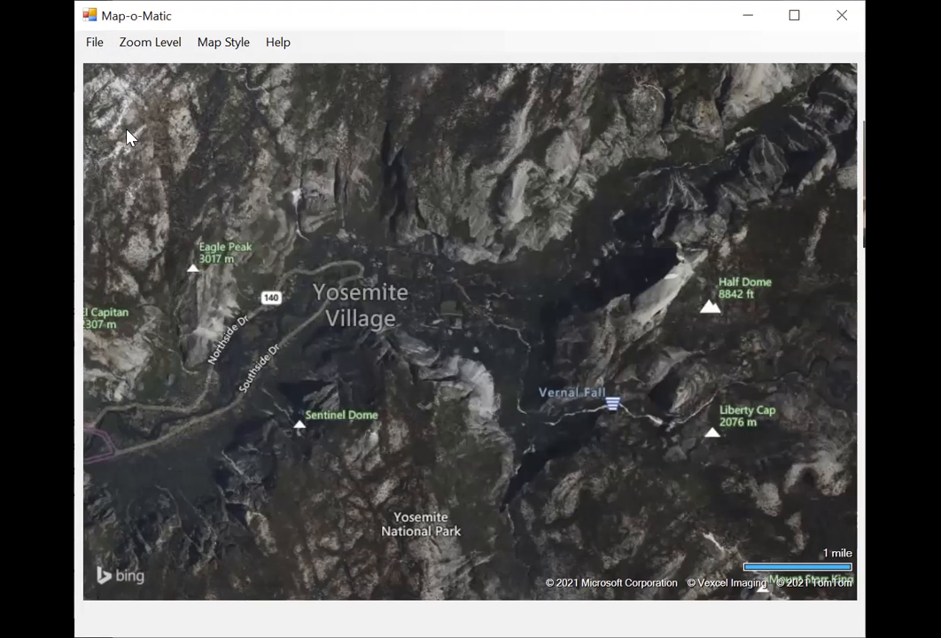
{"action": "left_click", "coordinate": [513, 208]}
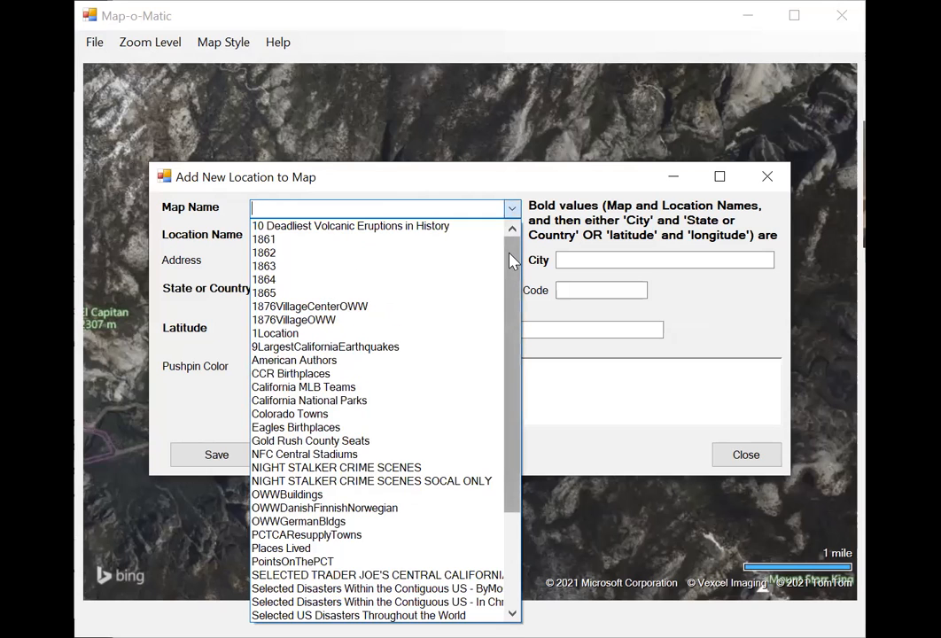
{"action": "left_click", "coordinate": [365, 414]}
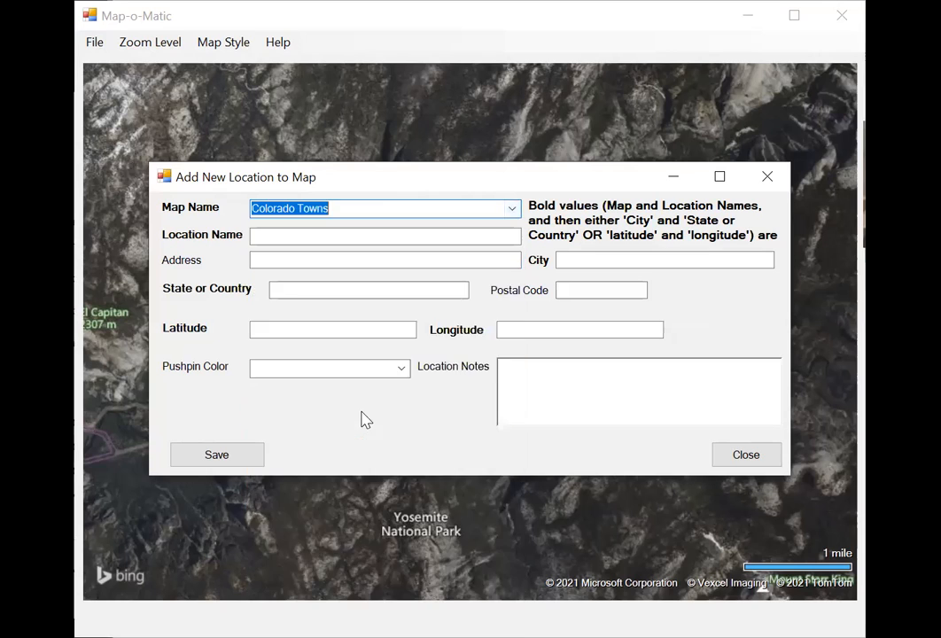
Name the new location "Dinosaur, Colorado post office".
{"action": "left_click", "coordinate": [309, 237]}
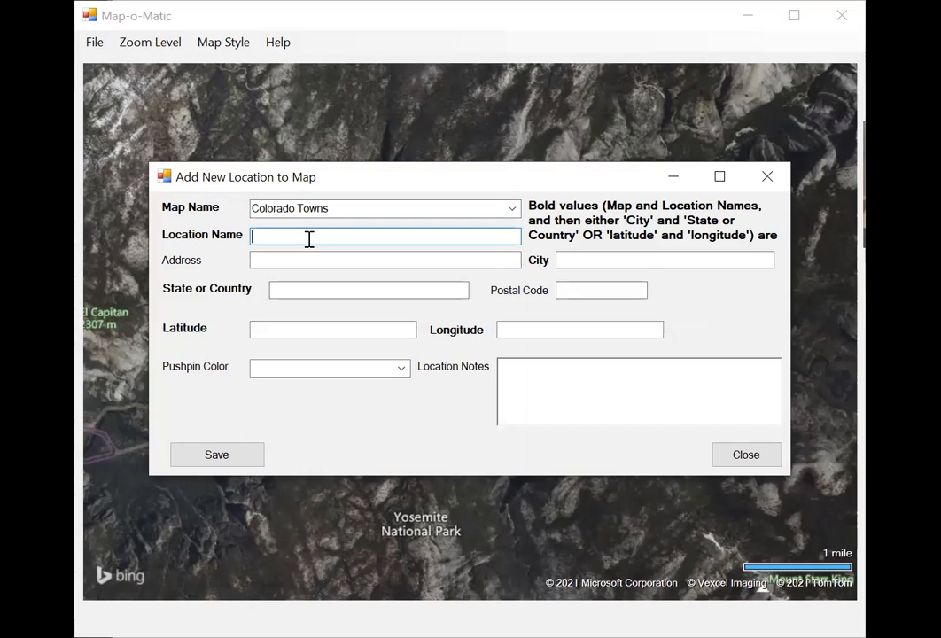
{"action": "type", "text": "Dinosaur"}
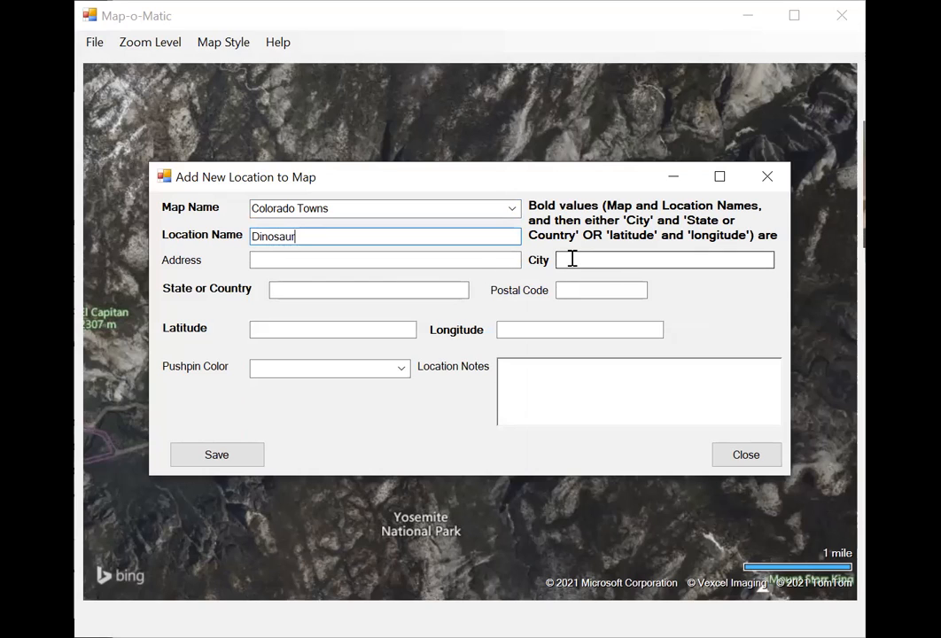
{"action": "type", "text": ", Colorado post office"}
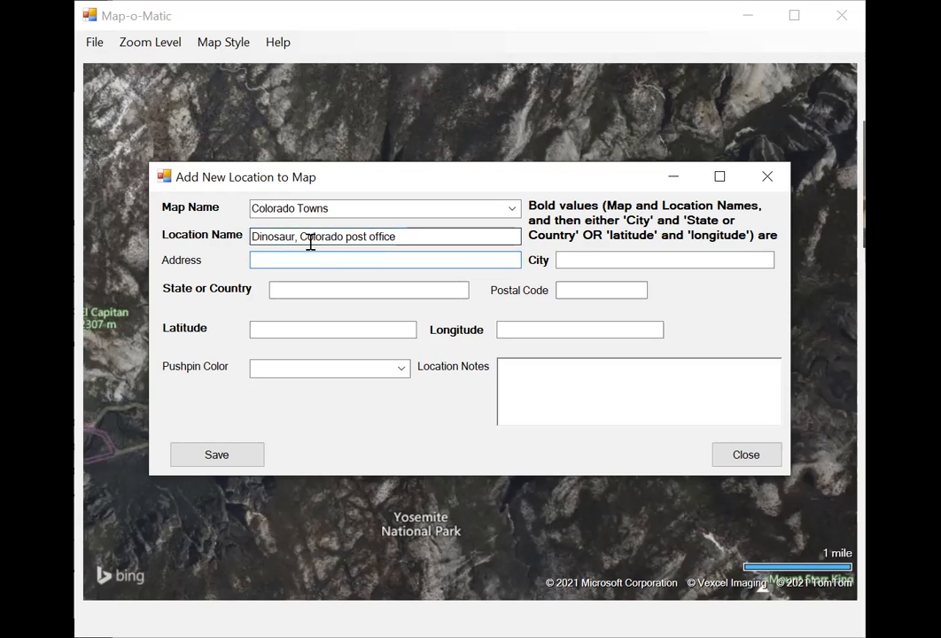
{"action": "type", "text": "114 Stegasaurus"}
Enter the Dinosaur post office's street address.
{"action": "key", "text": "BackSpace"}
{"action": "key", "text": "BackSpace"}
{"action": "key", "text": "BackSpace"}
{"action": "key", "text": "BackSpace"}
{"action": "key", "text": "BackSpace"}
{"action": "key", "text": "BackSpace"}
{"action": "key", "text": "BackSpace"}
{"action": "type", "text": "osaurus Fwy"}
{"action": "key", "text": "Tab"}
Set the location's city to Dinosaur and its state to Colorado, and fill in the post office's postal code.
{"action": "type", "text": "Dins"}
{"action": "key", "text": "BackSpace"}
{"action": "type", "text": "osau"}
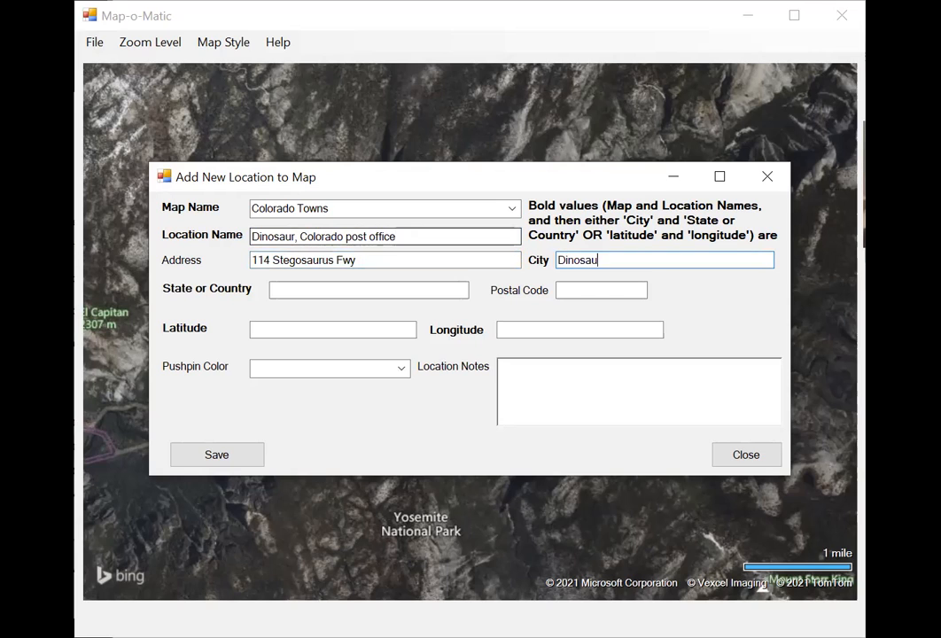
{"action": "type", "text": "Co"}
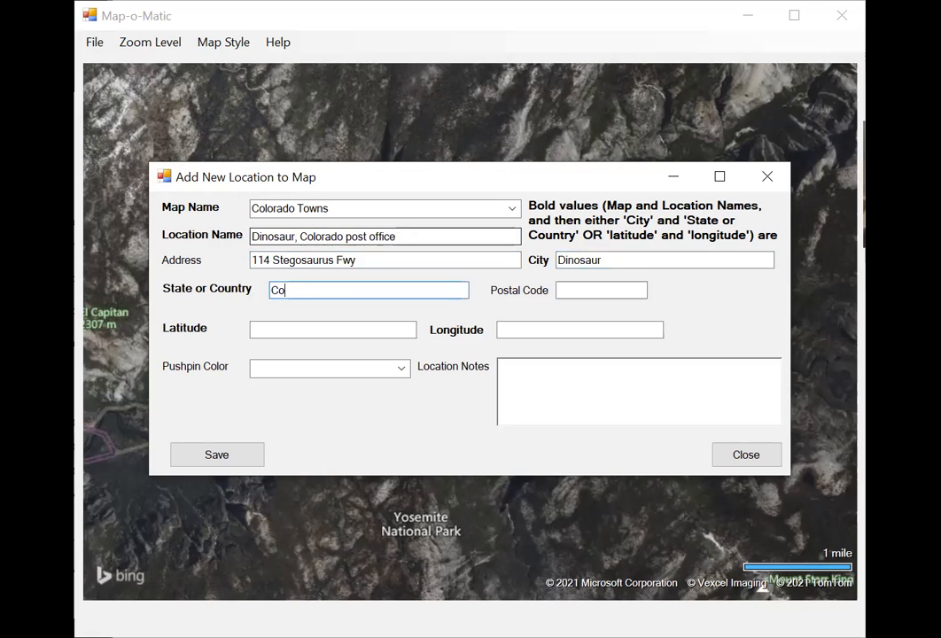
{"action": "type", "text": "lorado"}
{"action": "key", "text": "Tab"}
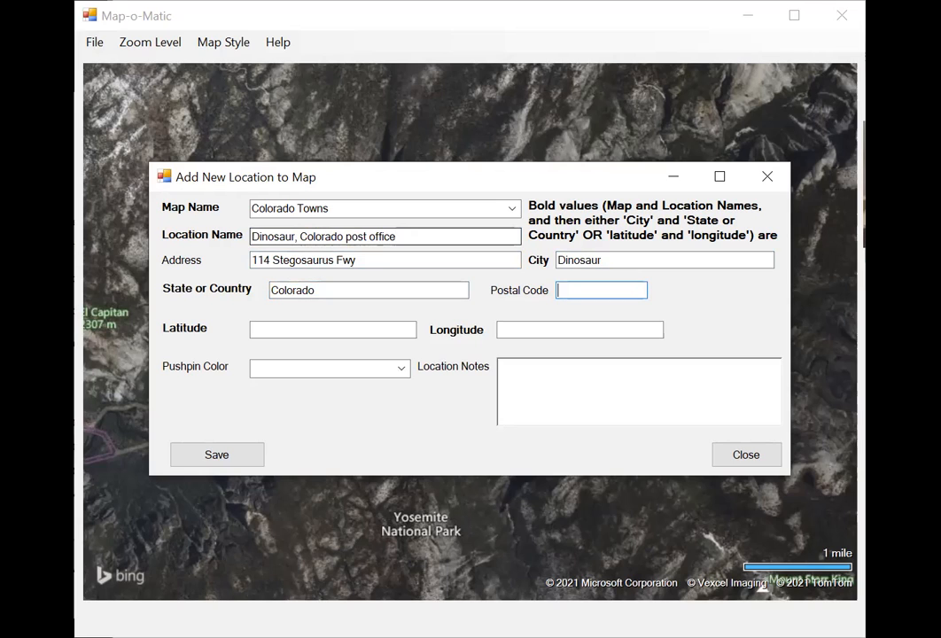
{"action": "type", "text": "81610"}
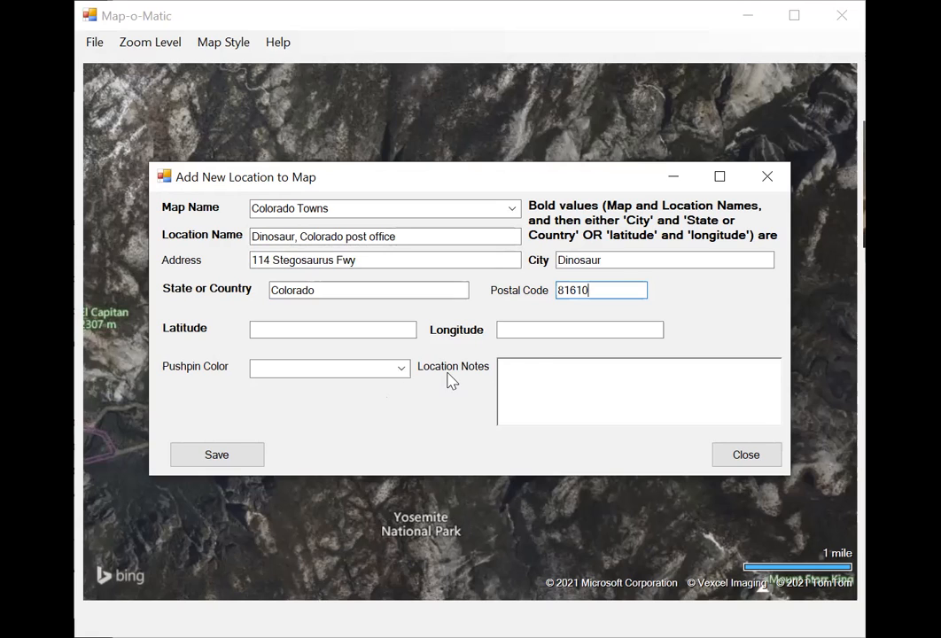
Try Purple and Magenta as the pushpin color for the Dinosaur location.
{"action": "left_click", "coordinate": [401, 368]}
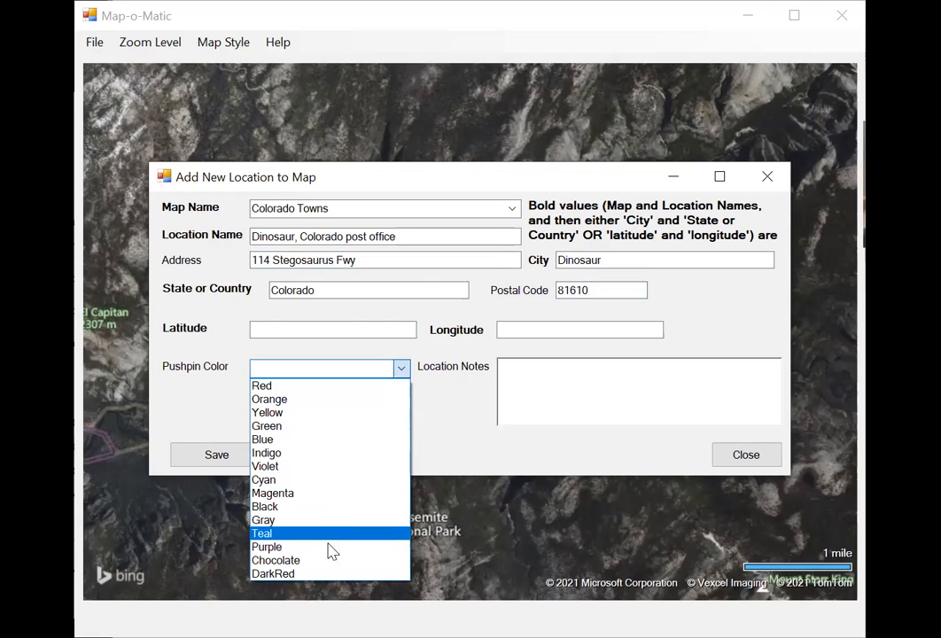
{"action": "left_click", "coordinate": [328, 561]}
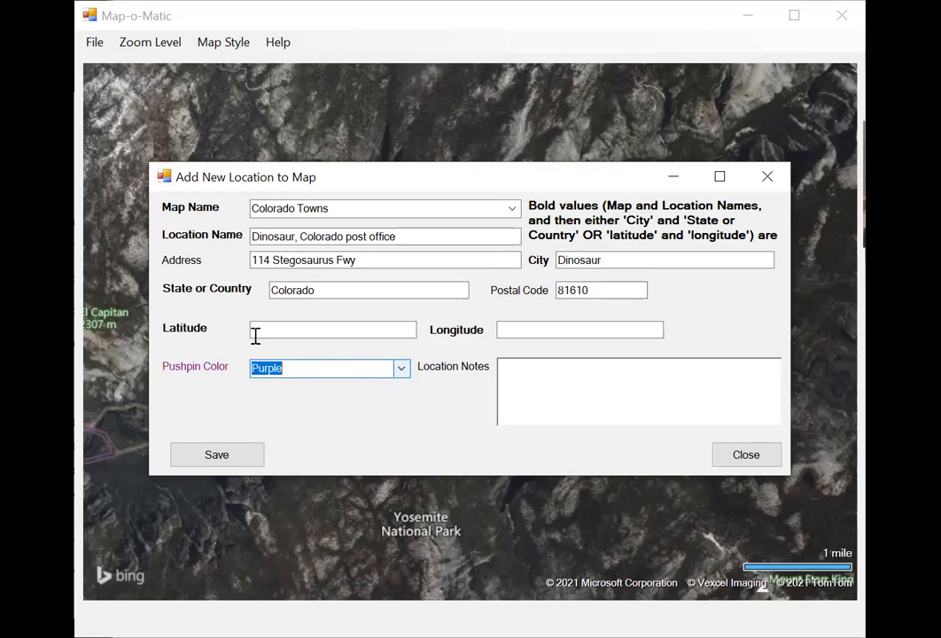
{"action": "left_click", "coordinate": [402, 371]}
{"action": "left_click", "coordinate": [334, 496]}
Set the Dinosaur location's pushpin color to Chocolate and save the location.
{"action": "left_click", "coordinate": [404, 372]}
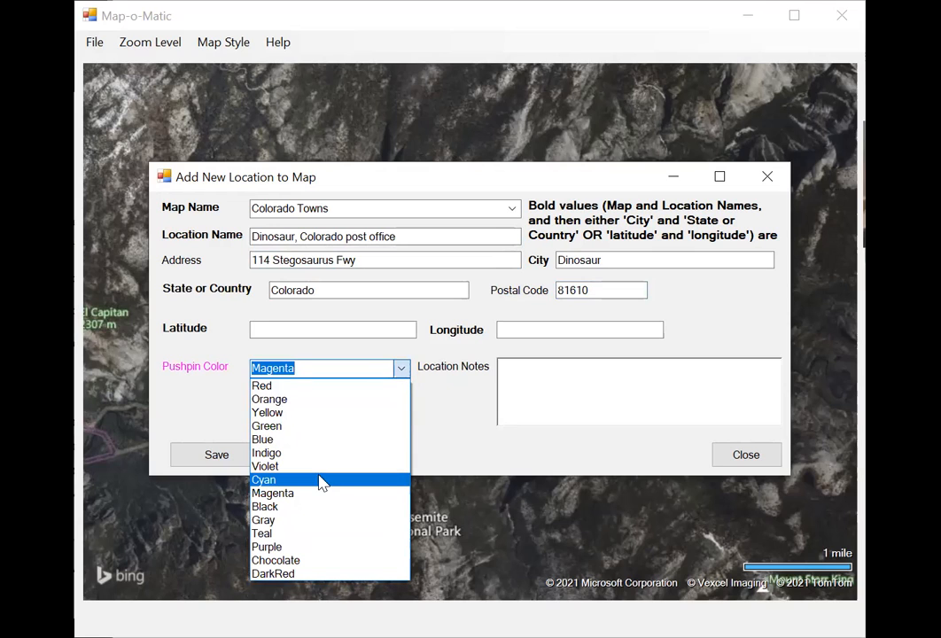
{"action": "left_click", "coordinate": [301, 560]}
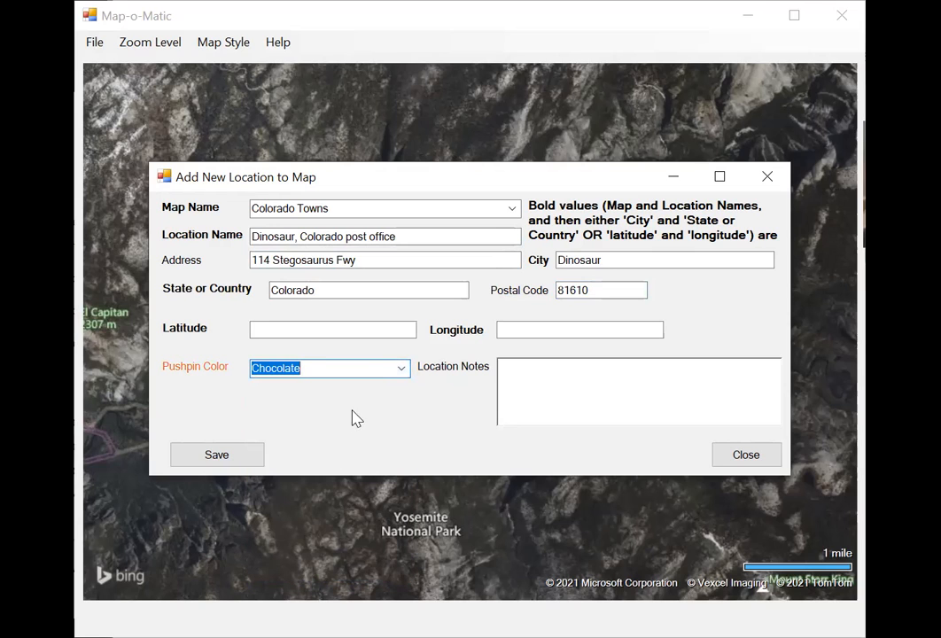
{"action": "left_click", "coordinate": [235, 461]}
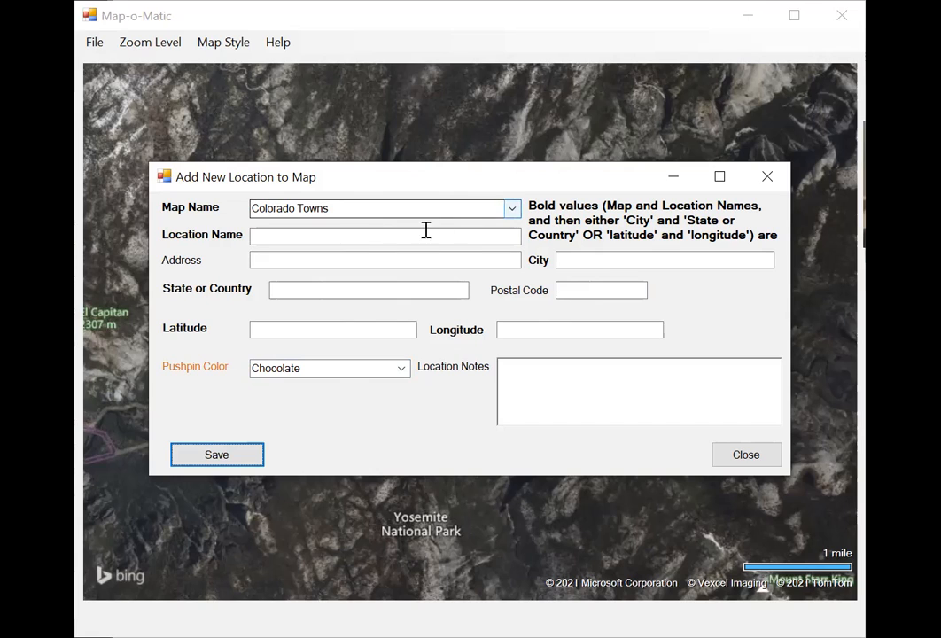
Name the second location on the Colorado Towns map "Julesburg, Colorado post office".
{"action": "left_click", "coordinate": [308, 238]}
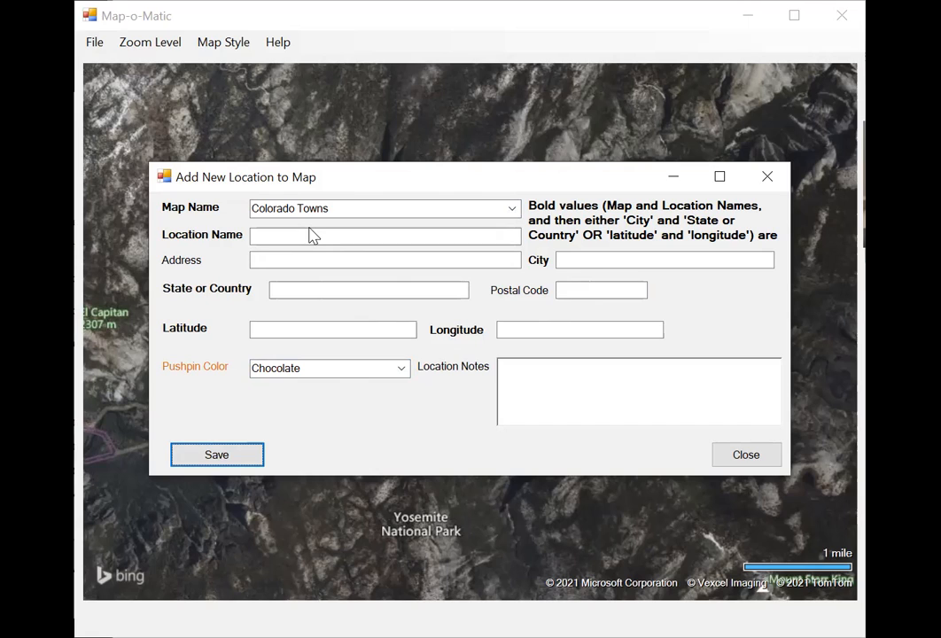
{"action": "left_click", "coordinate": [280, 235]}
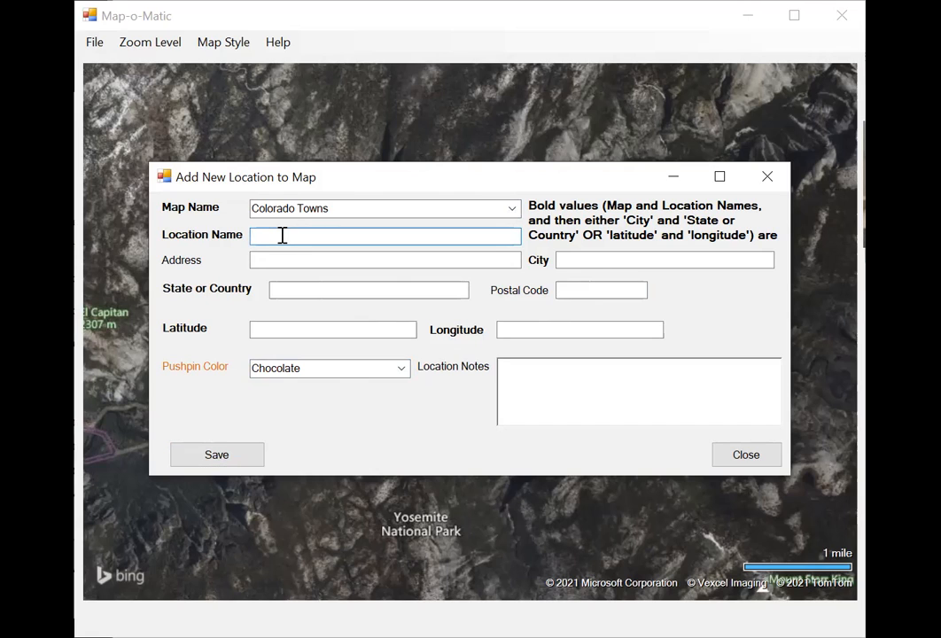
{"action": "type", "text": "Julesburg, Colorado post office"}
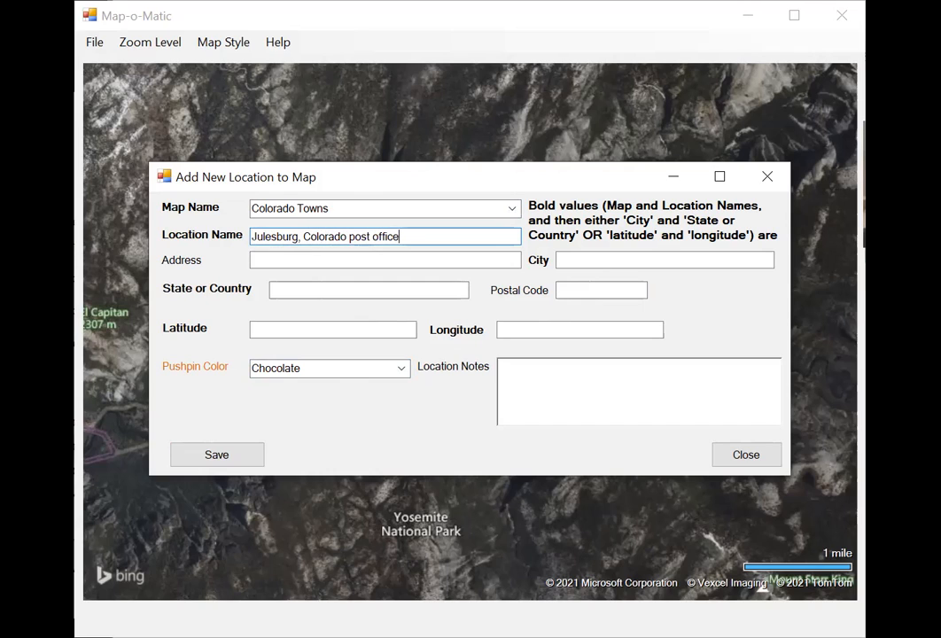
{"action": "key", "text": "Tab"}
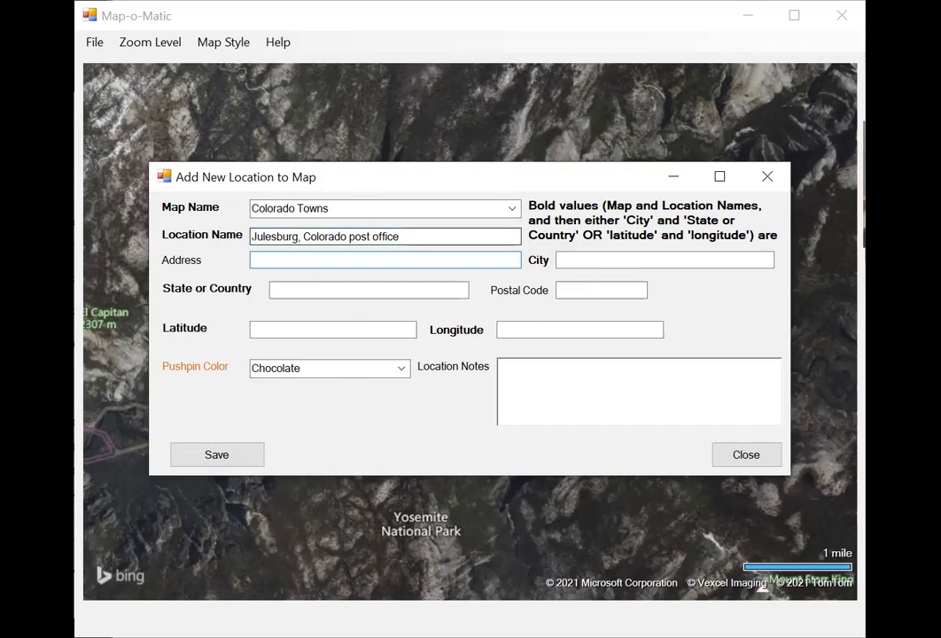
Fill in the Julesburg post office's street address and postal code, with Julesburg as the city and Colorado as the state.
{"action": "type", "text": "319 Pine Street"}
{"action": "key", "text": "Tab"}
{"action": "type", "text": "Julesburg, Colorado"}
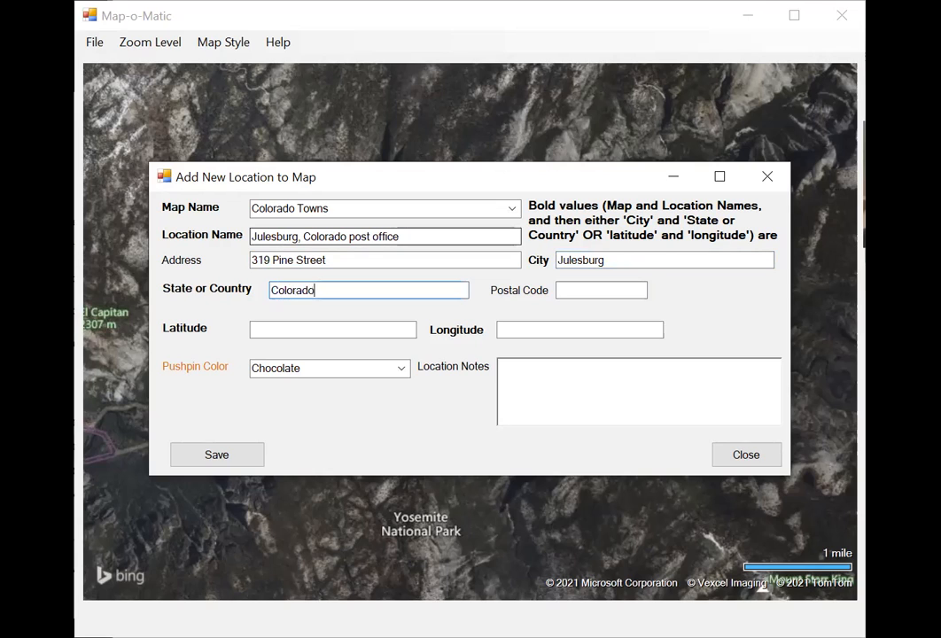
{"action": "key", "text": "Tab"}
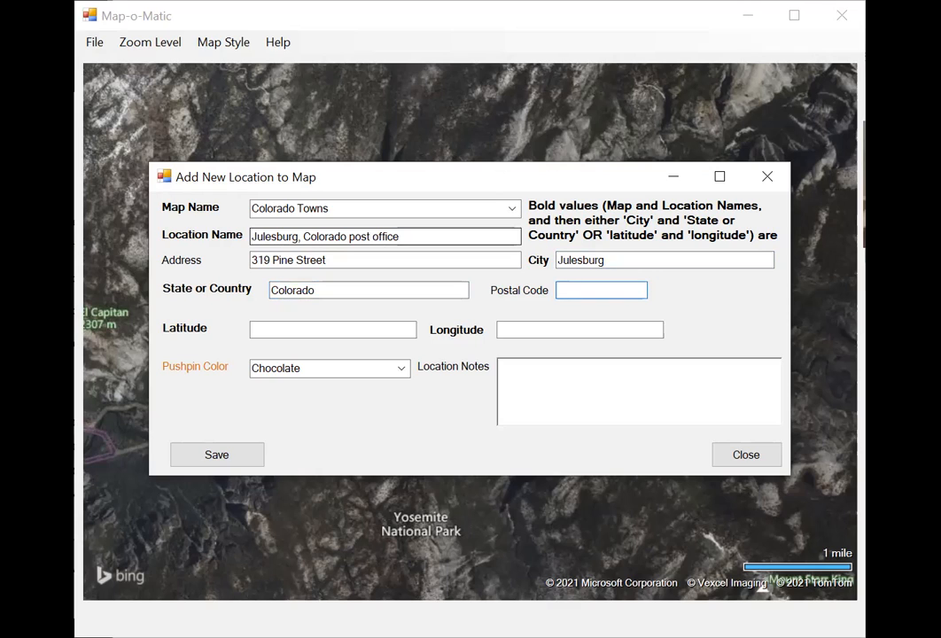
{"action": "type", "text": "80737"}
Set the Julesburg location's pushpin color to Green and save the location.
{"action": "left_click", "coordinate": [400, 368]}
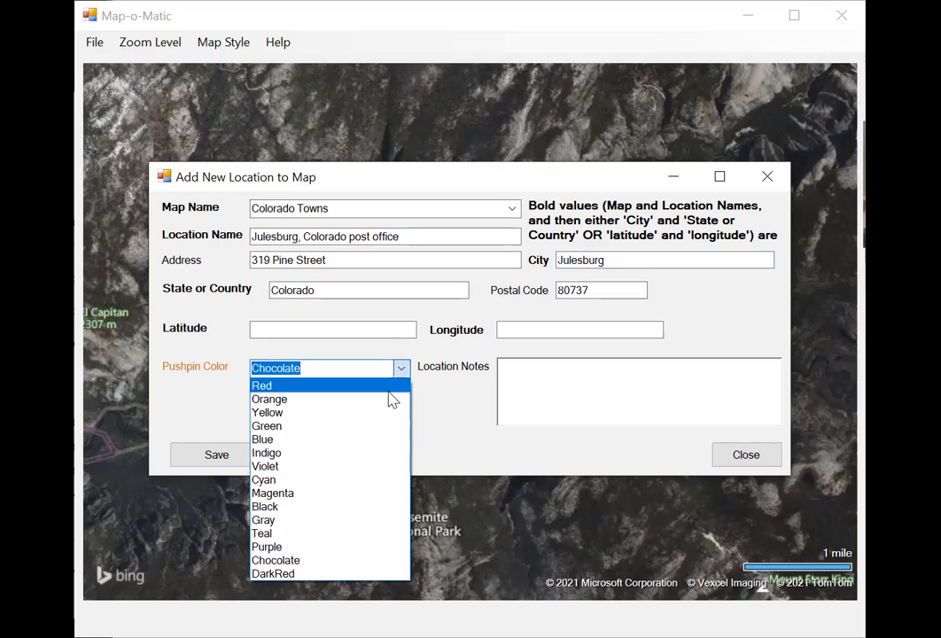
{"action": "left_click", "coordinate": [372, 427]}
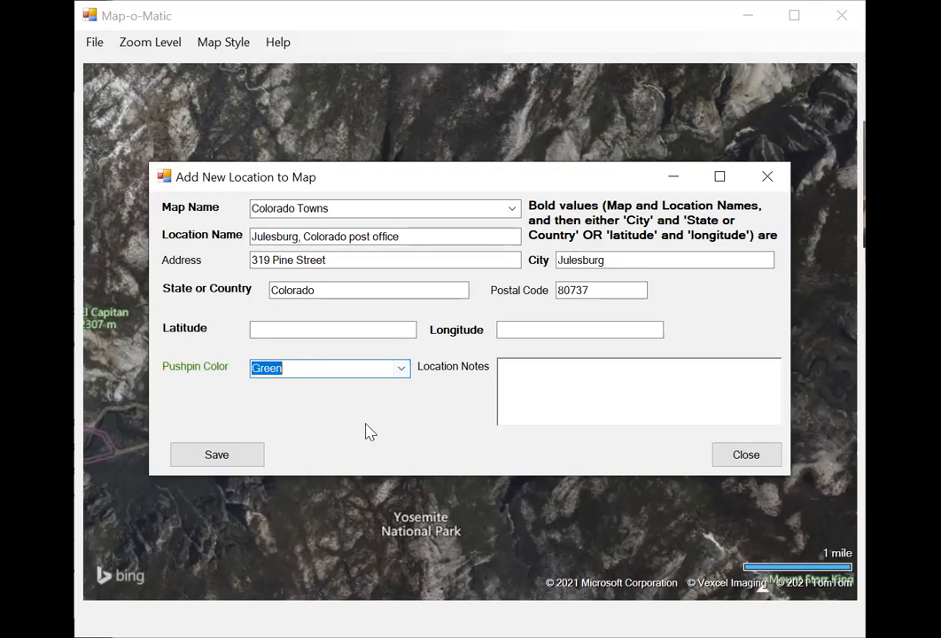
{"action": "left_click", "coordinate": [246, 457]}
Name the third location on the Colorado Towns map "Colorado Springs, Colorado post office".
{"action": "left_click", "coordinate": [416, 234]}
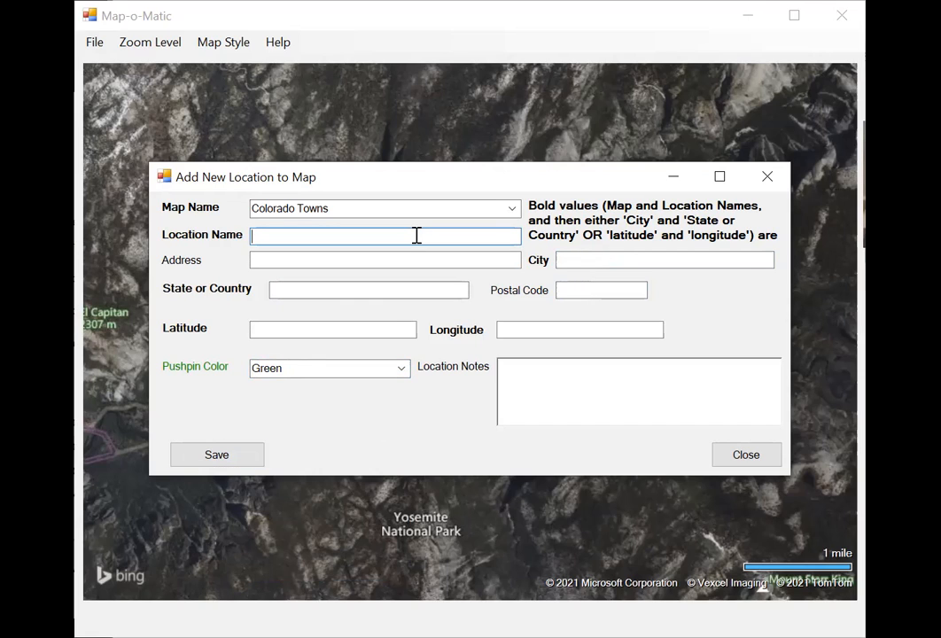
{"action": "type", "text": "Colorado Spri"}
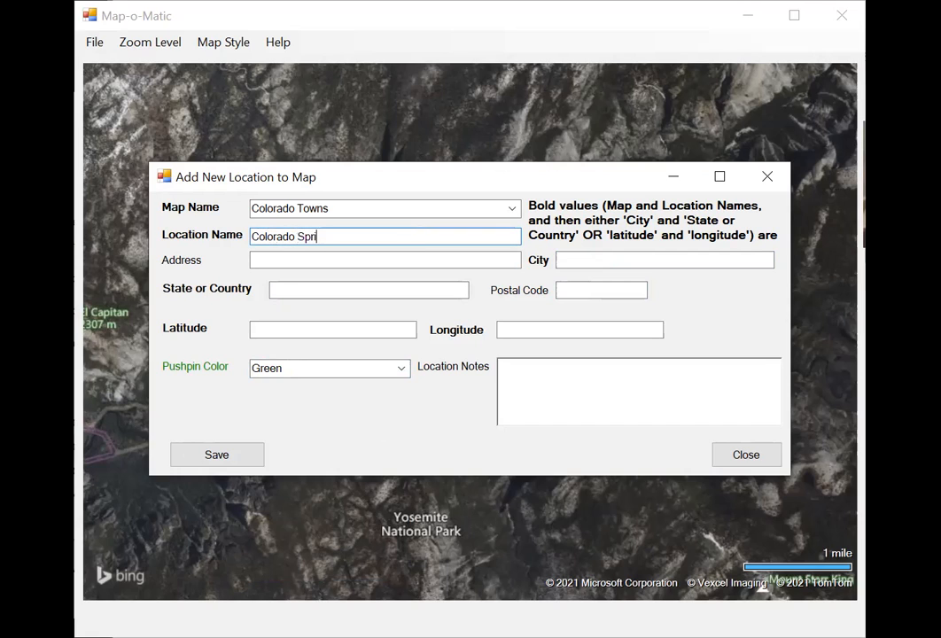
{"action": "type", "text": "ngs, Colorado pos"}
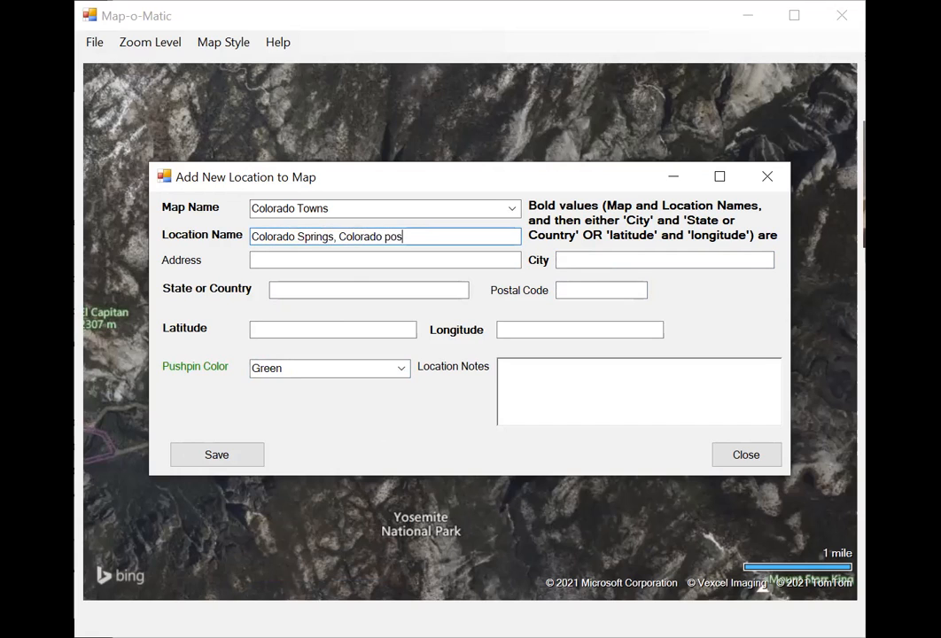
{"action": "type", "text": "t office"}
{"action": "key", "text": "Tab"}
Enter the Colorado Springs post office's street address.
{"action": "type", "text": "201 E"}
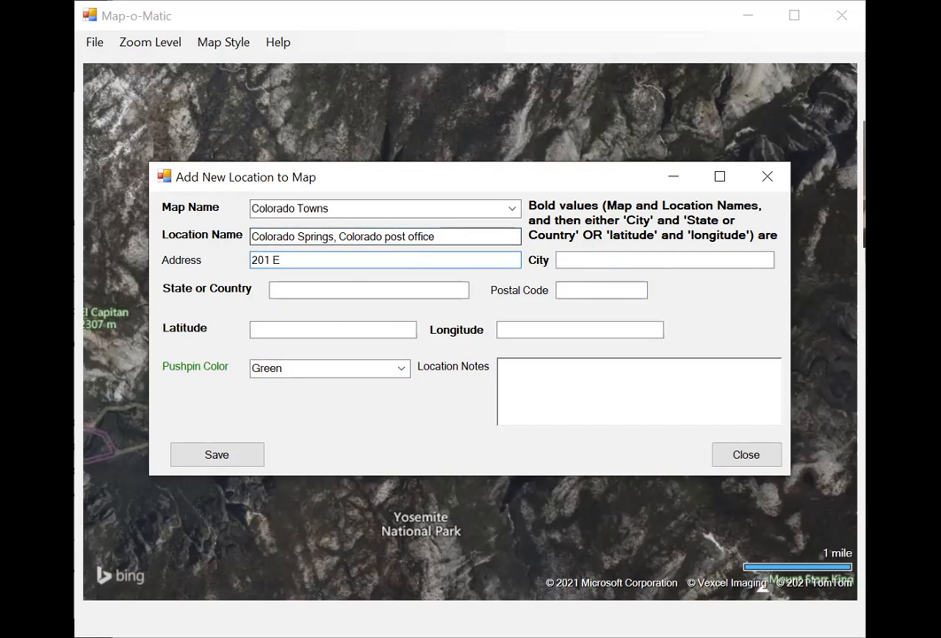
{"action": "type", "text": " Pikes Peak Avenue"}
{"action": "key", "text": "Tab"}
Set the location's city to Colorado Springs and its state to Colorado, and fill in its postal code.
{"action": "type", "text": "Colrado"}
{"action": "key", "text": "BackSpace"}
{"action": "key", "text": "BackSpace"}
{"action": "key", "text": "BackSpace"}
{"action": "key", "text": "BackSpace"}
{"action": "type", "text": "orad"}
{"action": "type", "text": "o Springs"}
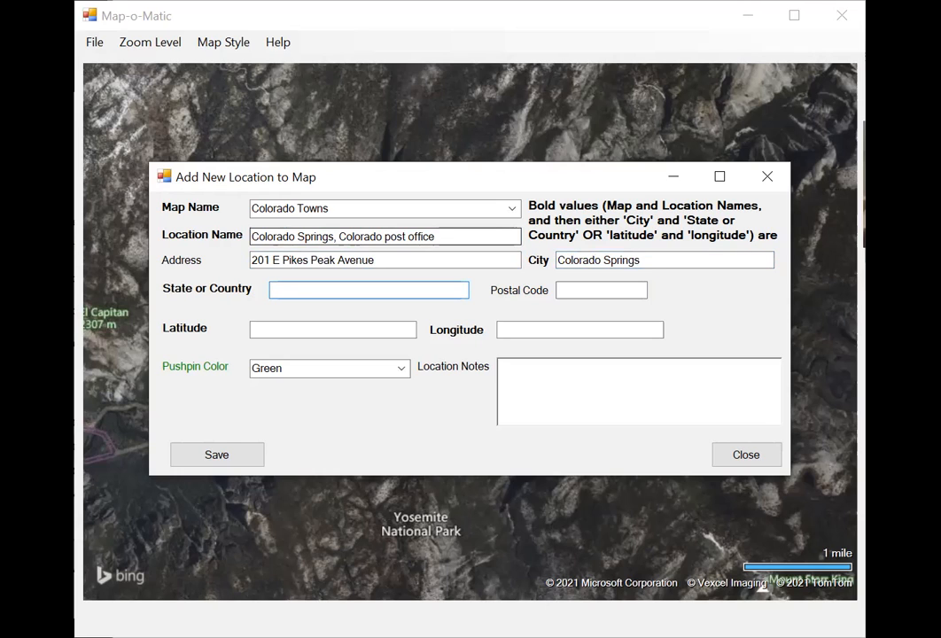
{"action": "type", "text": ", Colorado"}
{"action": "key", "text": "Tab"}
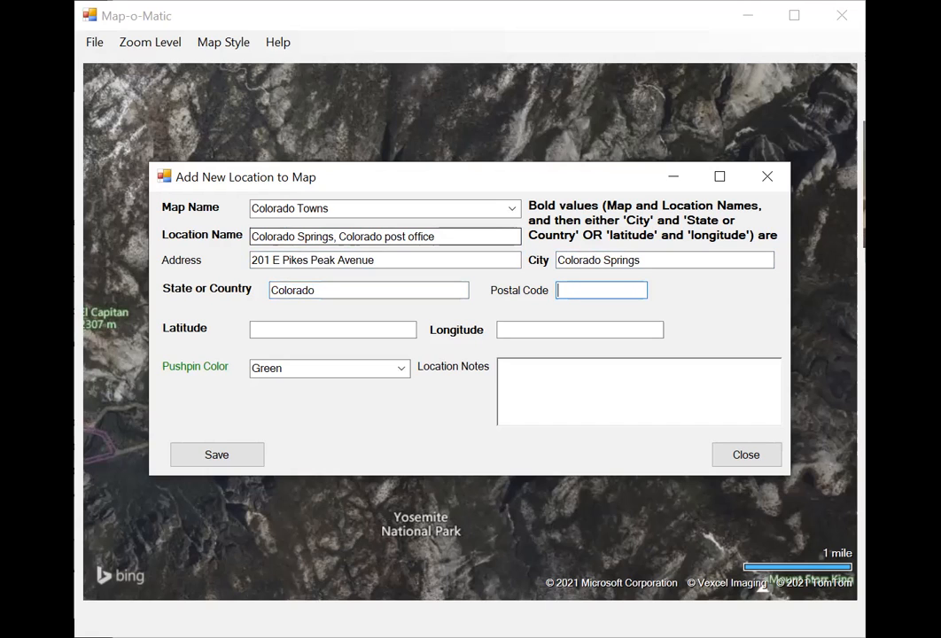
{"action": "type", "text": "80903"}
{"action": "key", "text": "Tab"}
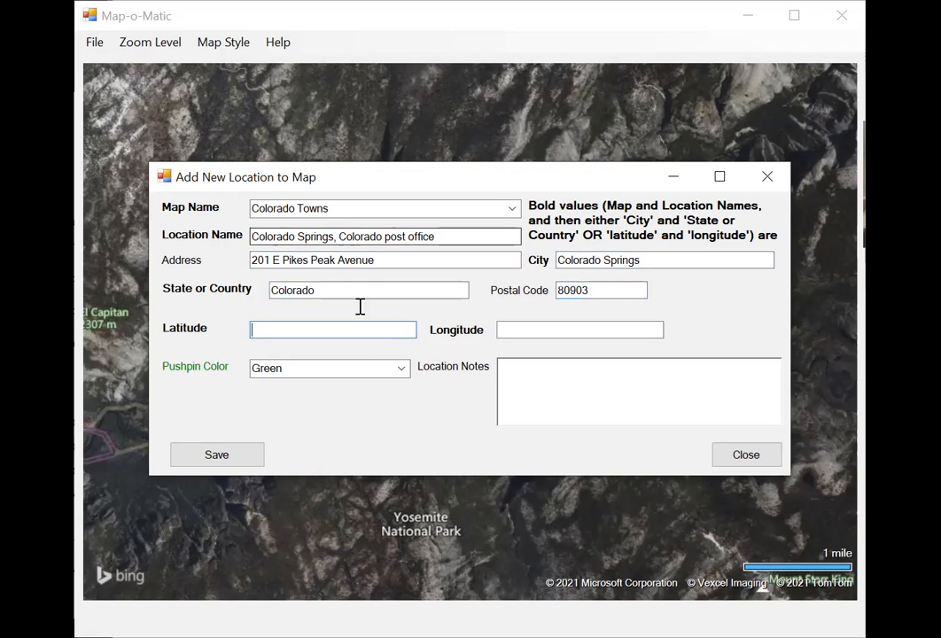
Set the Colorado Springs location's pushpin color to Purple and save the location.
{"action": "left_click", "coordinate": [403, 368]}
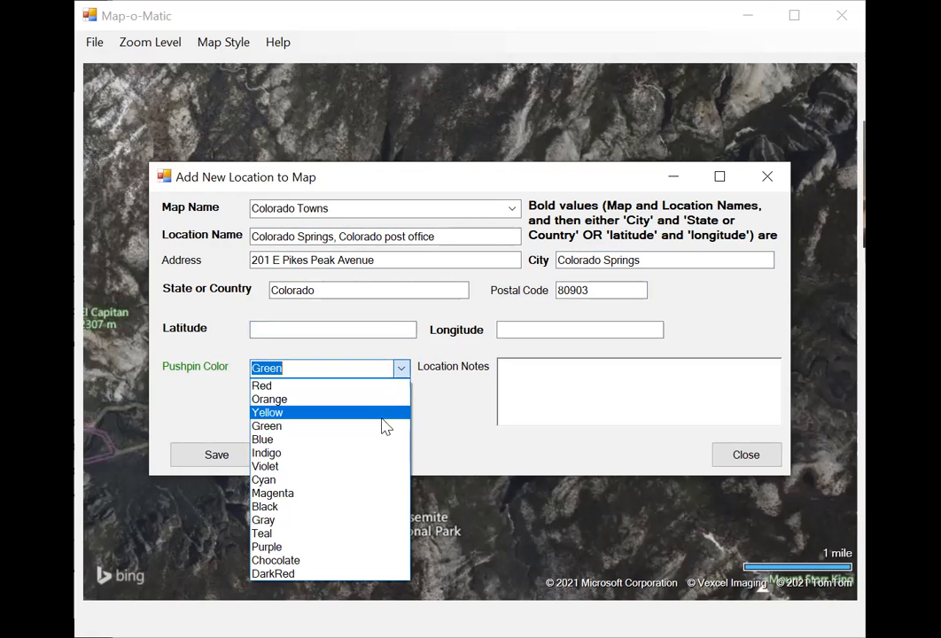
{"action": "left_click", "coordinate": [365, 548]}
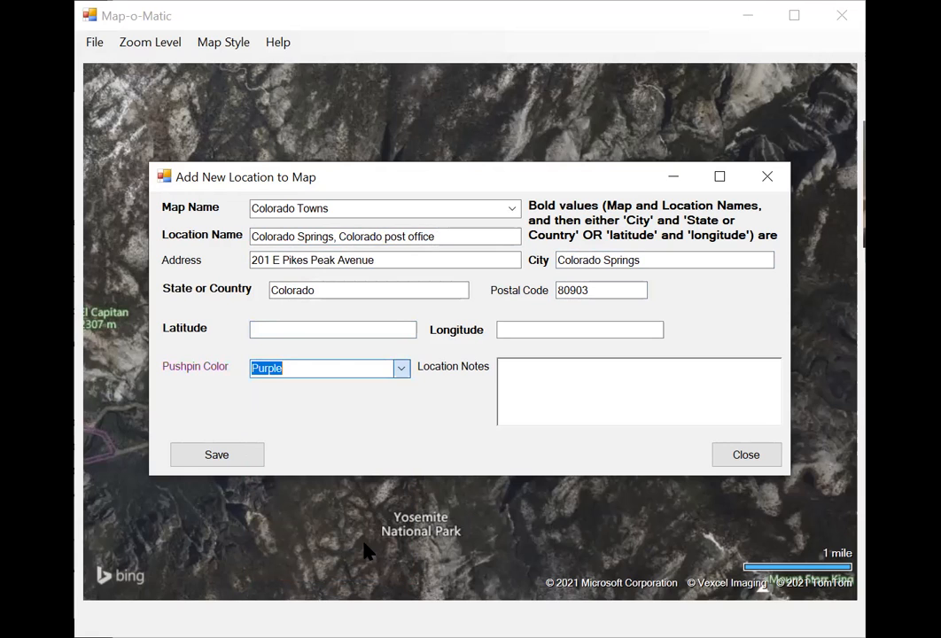
{"action": "left_click", "coordinate": [256, 456]}
Name the fourth location on the Colorado Towns map "Cortez, Colorado post office".
{"action": "left_click", "coordinate": [303, 236]}
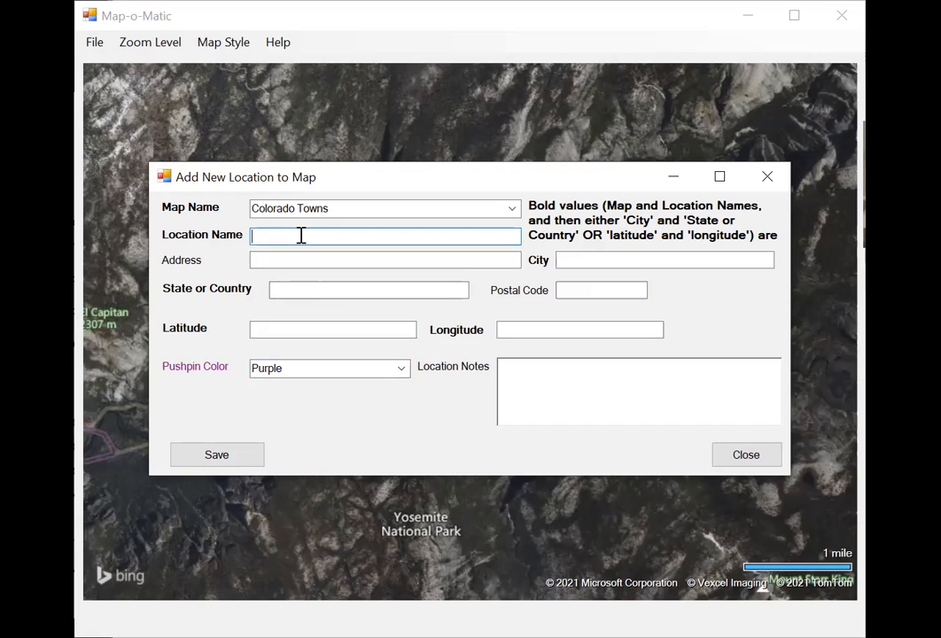
{"action": "type", "text": "Cortez"}
{"action": "type", "text": ", Colorado post office"}
{"action": "key", "text": "Tab"}
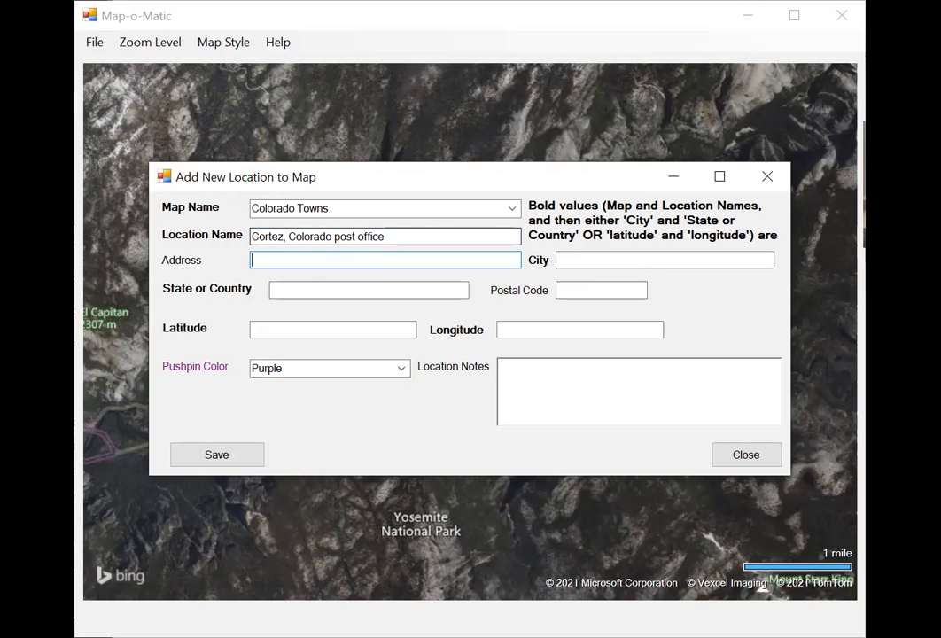
Enter the Cortez post office's street address.
{"action": "type", "text": "35 S Beech Street"}
{"action": "key", "text": "Tab"}
Set the location's city to Cortez and its state to Colorado, and fill in its postal code.
{"action": "type", "text": "Colo"}
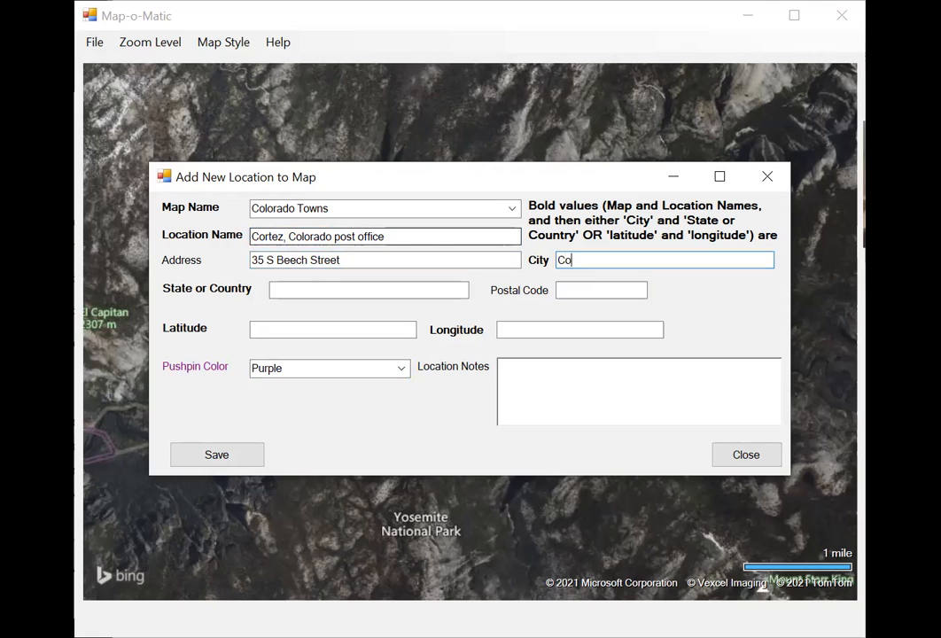
{"action": "key", "text": "BackSpace"}
{"action": "key", "text": "BackSpace"}
{"action": "type", "text": "rtez"}
{"action": "key", "text": "Tab"}
{"action": "type", "text": "Colorado"}
{"action": "key", "text": "Tab"}
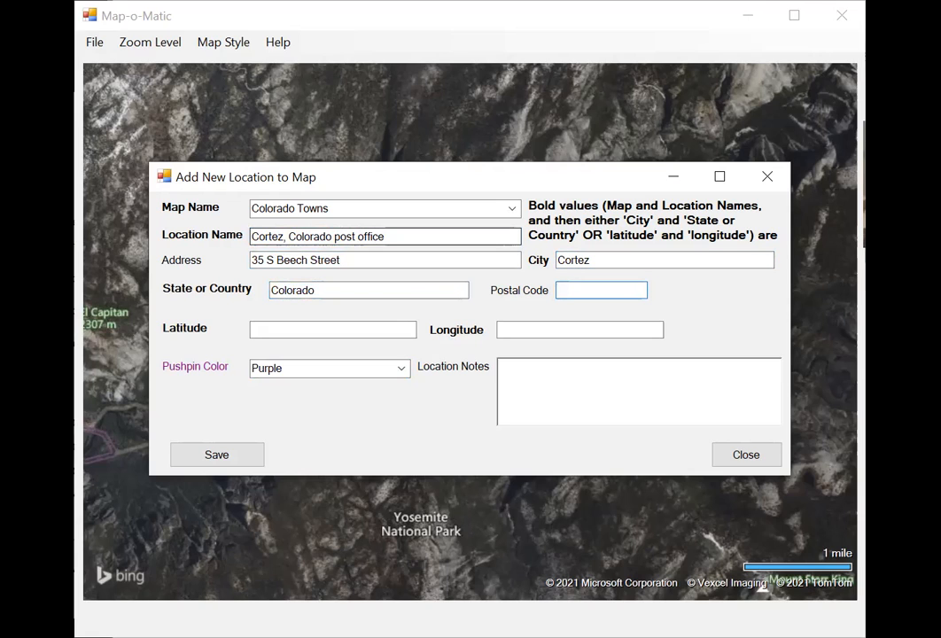
{"action": "type", "text": "8"}
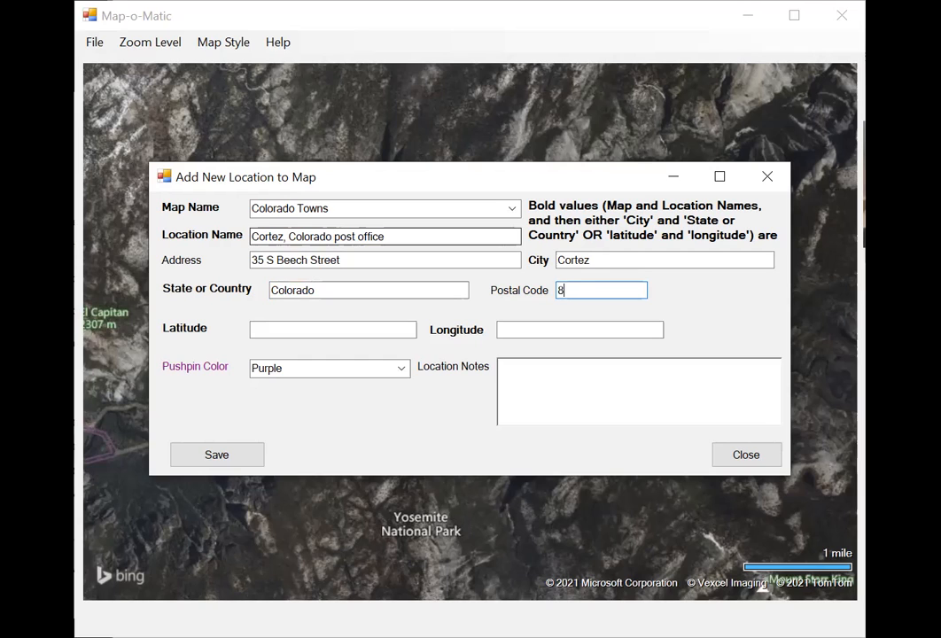
{"action": "type", "text": "1321"}
Set the Cortez location's pushpin color to Red and save the location.
{"action": "left_click", "coordinate": [402, 370]}
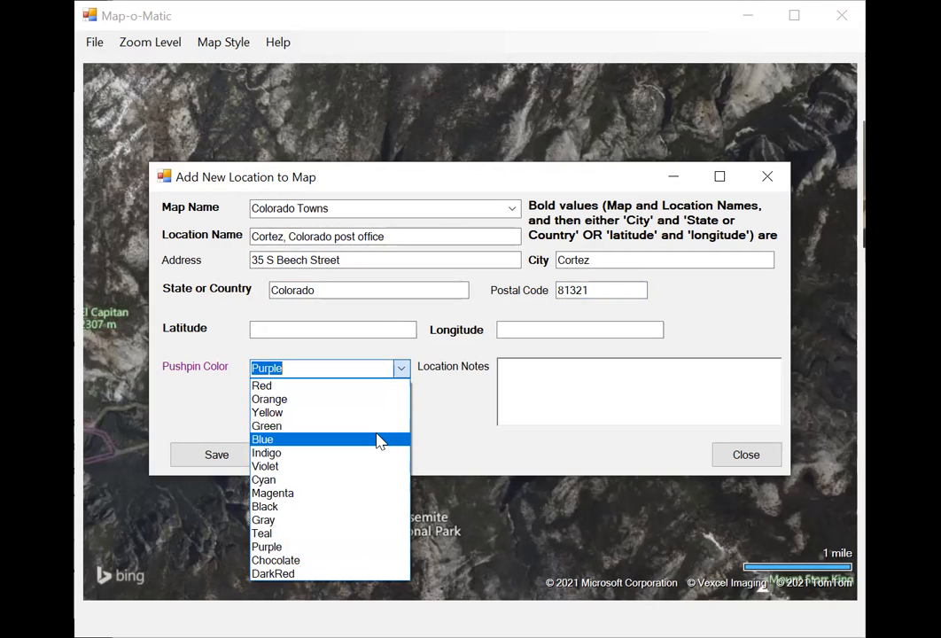
{"action": "left_click", "coordinate": [375, 440]}
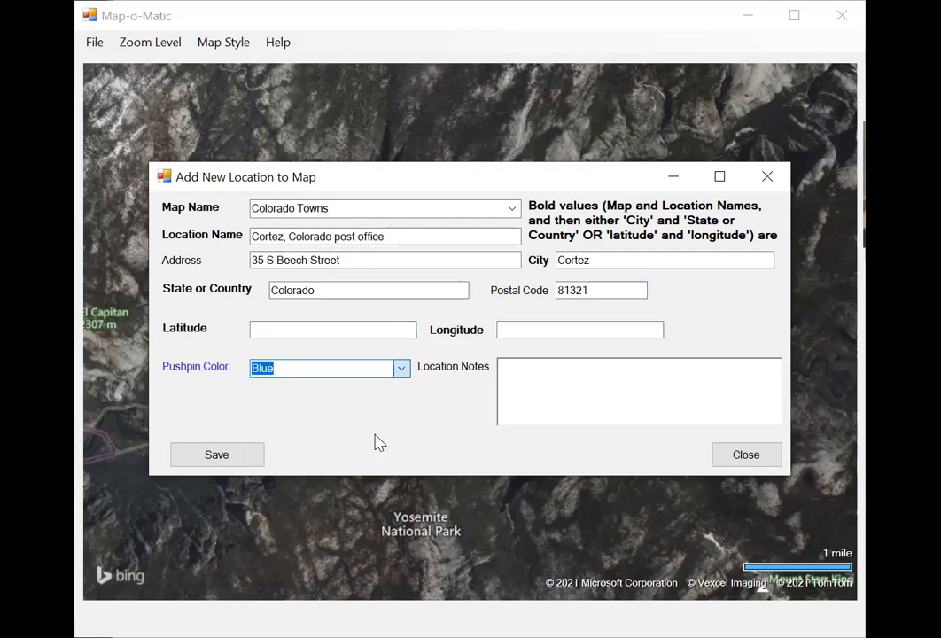
{"action": "left_click", "coordinate": [401, 371]}
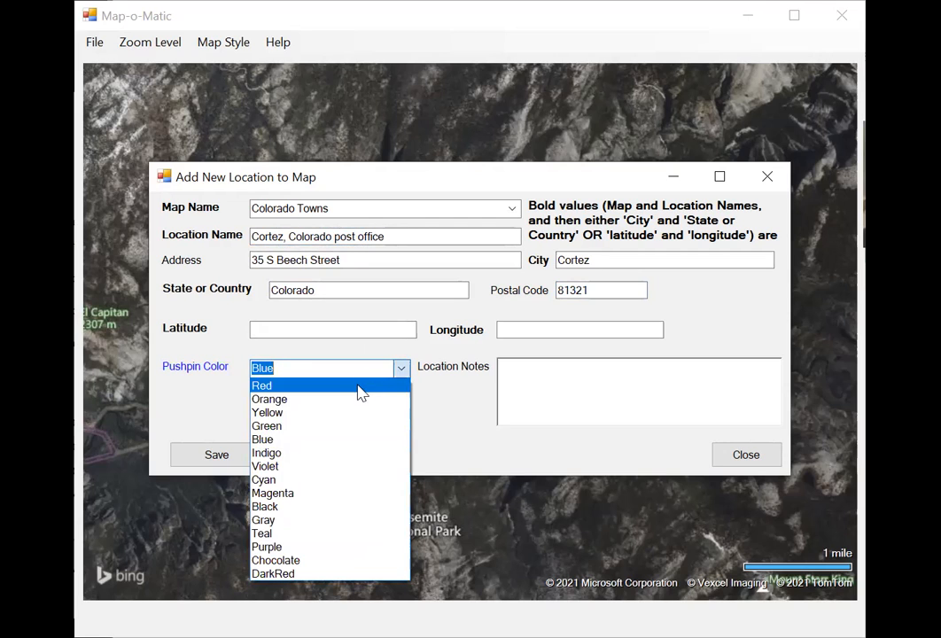
{"action": "left_click", "coordinate": [361, 387]}
{"action": "left_click", "coordinate": [243, 457]}
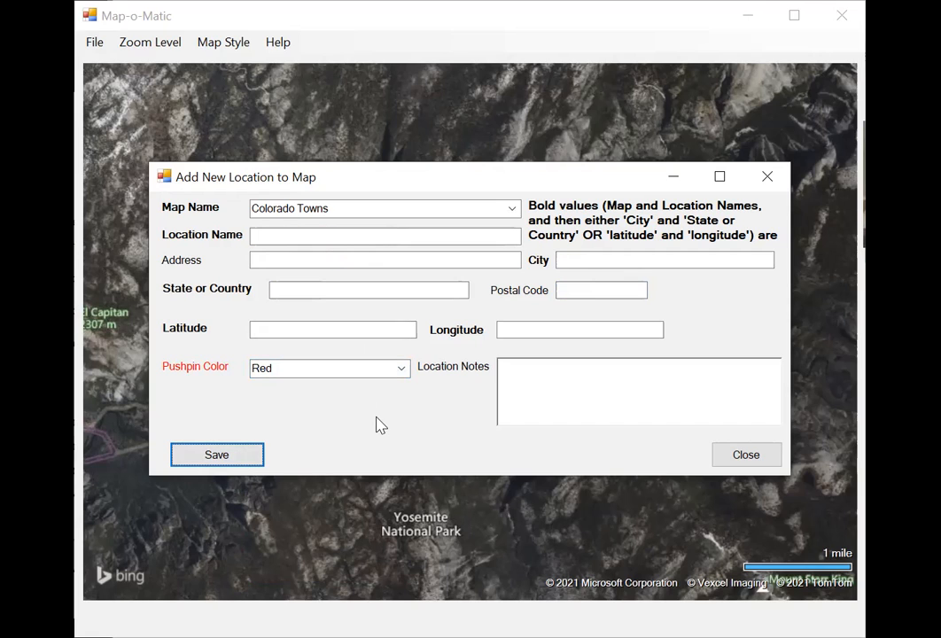
{"action": "key", "text": "Return"}
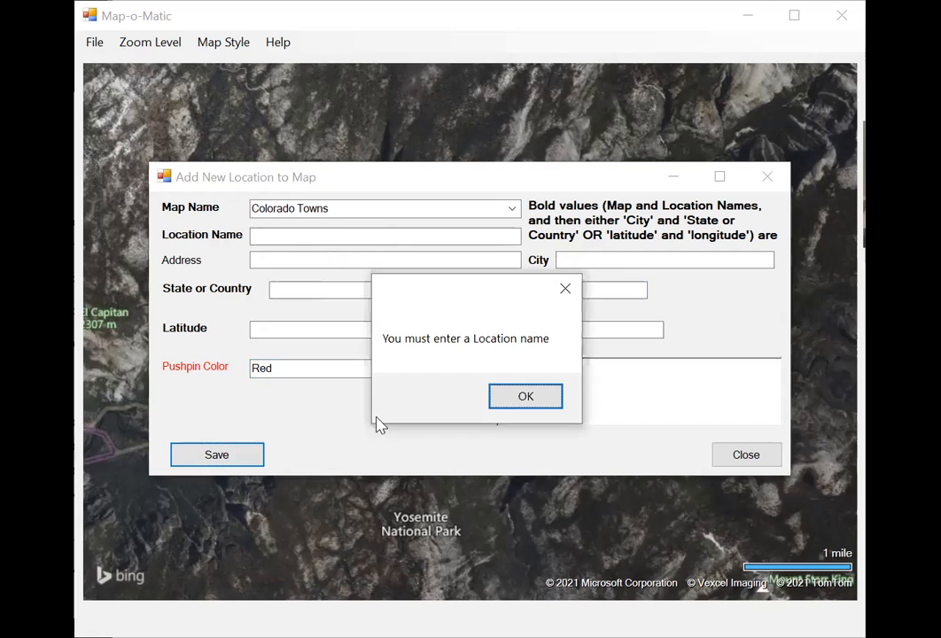
{"action": "left_click", "coordinate": [523, 397]}
Name the fifth location on the Colorado Towns map "Springfield, Colorado post office".
{"action": "type", "text": "Spfing"}
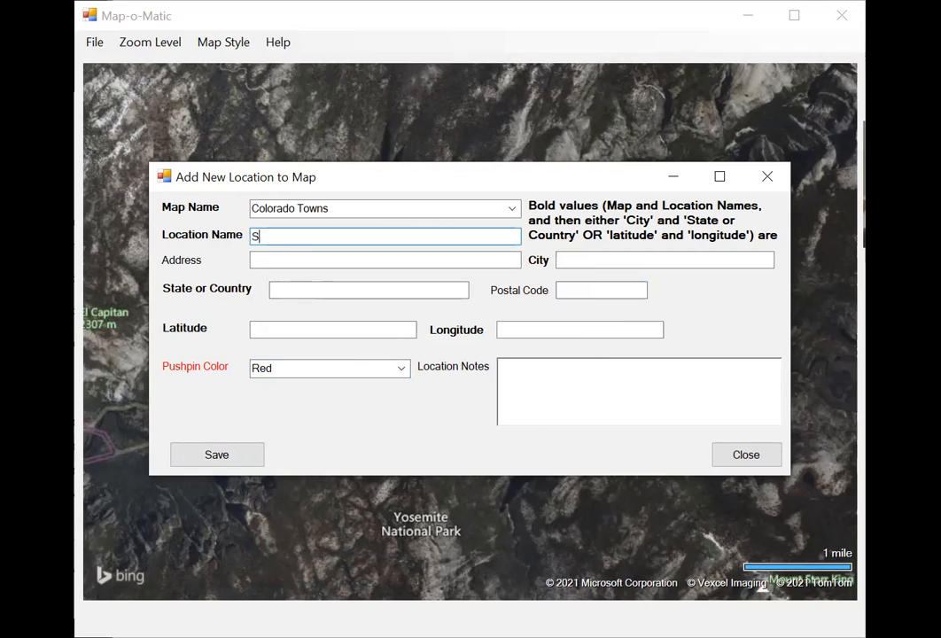
{"action": "key", "text": "BackSpace"}
{"action": "key", "text": "BackSpace"}
{"action": "key", "text": "BackSpace"}
{"action": "key", "text": "BackSpace"}
{"action": "type", "text": "ringfield"}
{"action": "key", "text": "Tab"}
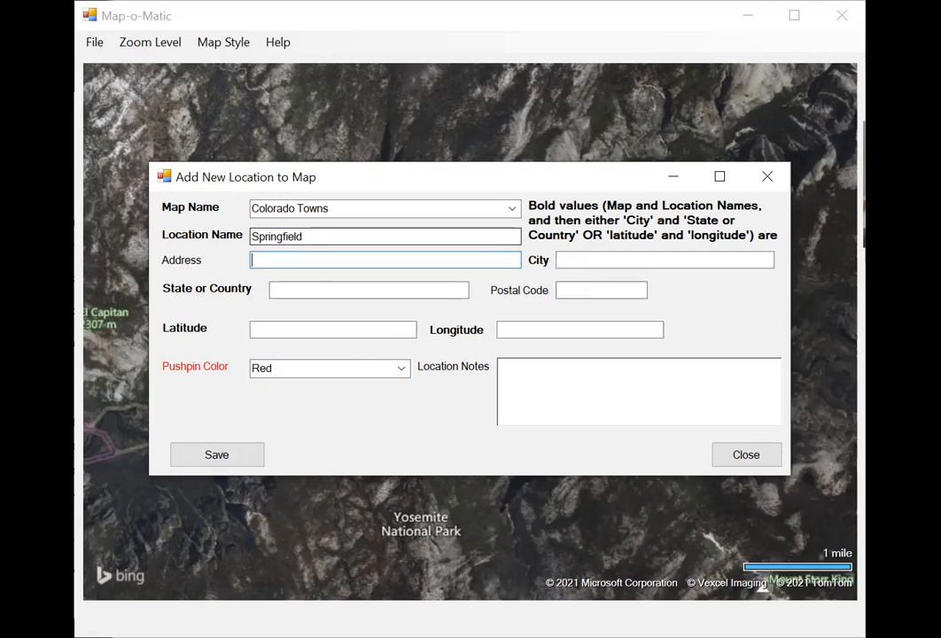
{"action": "left_click", "coordinate": [352, 237]}
{"action": "type", "text": ", C"}
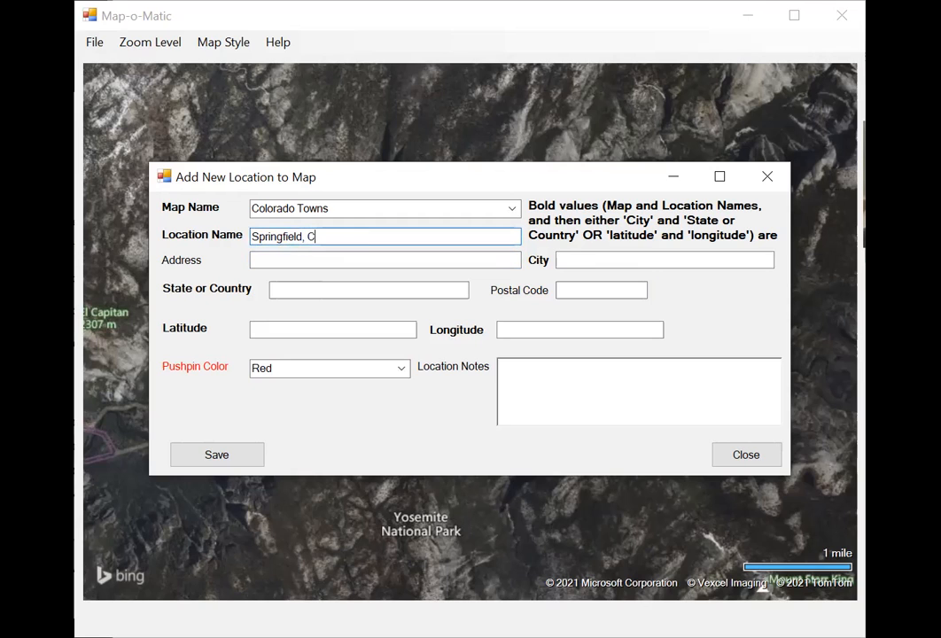
{"action": "type", "text": "olorado post office"}
{"action": "key", "text": "Tab"}
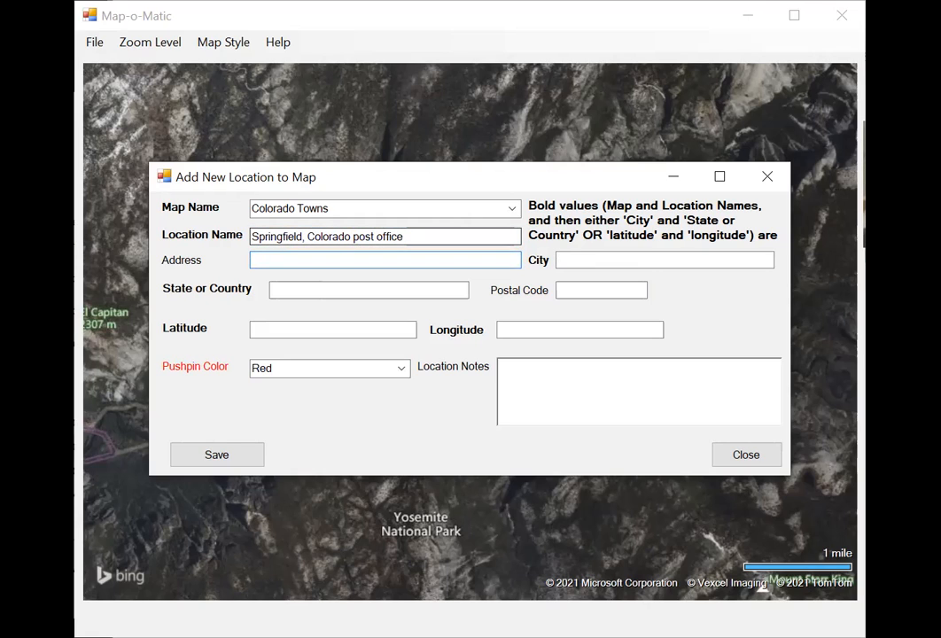
Enter the Springfield post office's street address.
{"action": "type", "text": "188 E 9th Avenue"}
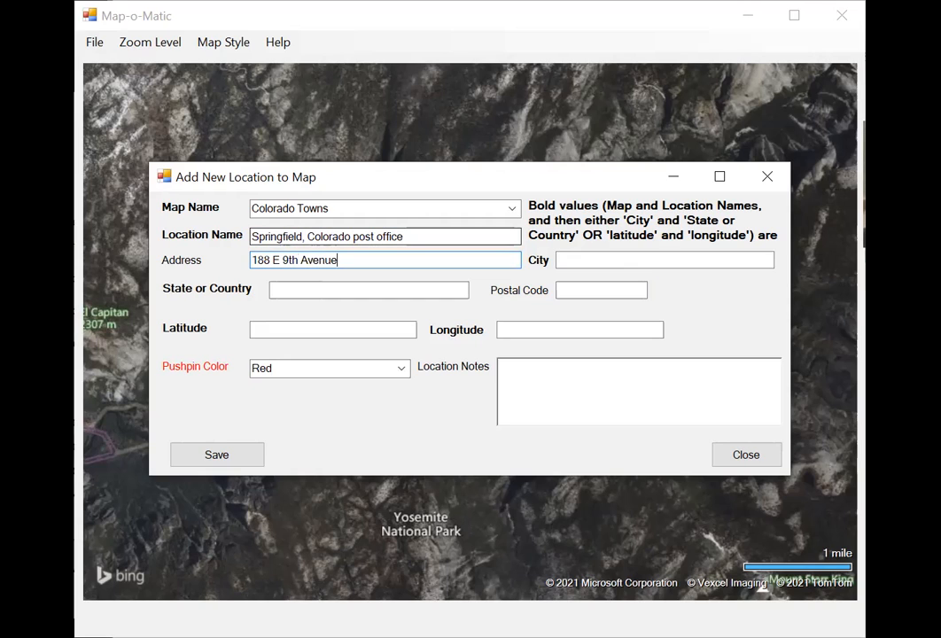
{"action": "key", "text": "Tab"}
Set the location's city to Springfield and its state to Colorado, and fill in its postal code.
{"action": "type", "text": "S"}
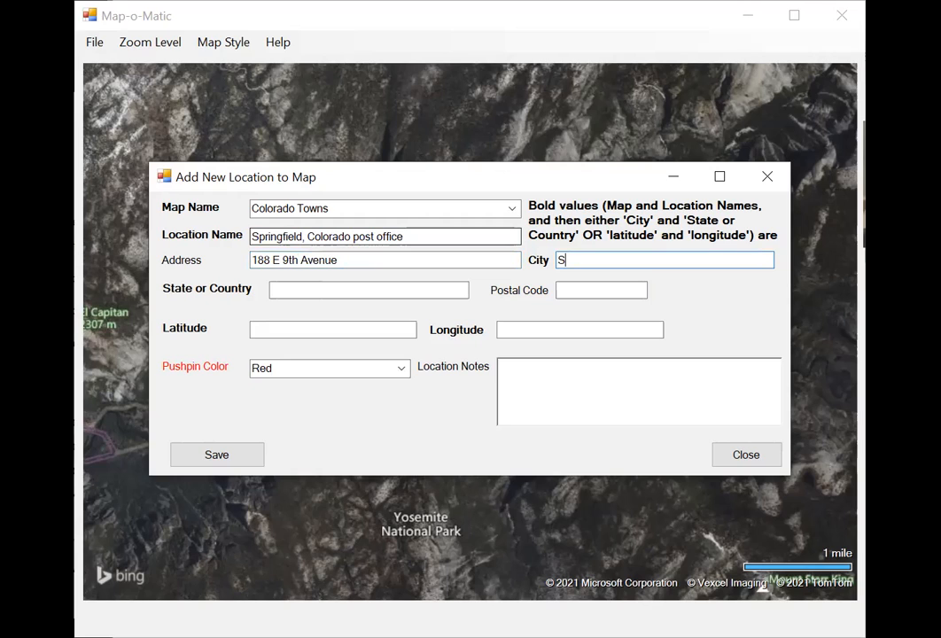
{"action": "type", "text": "pringfield, Colorado"}
{"action": "key", "text": "Tab"}
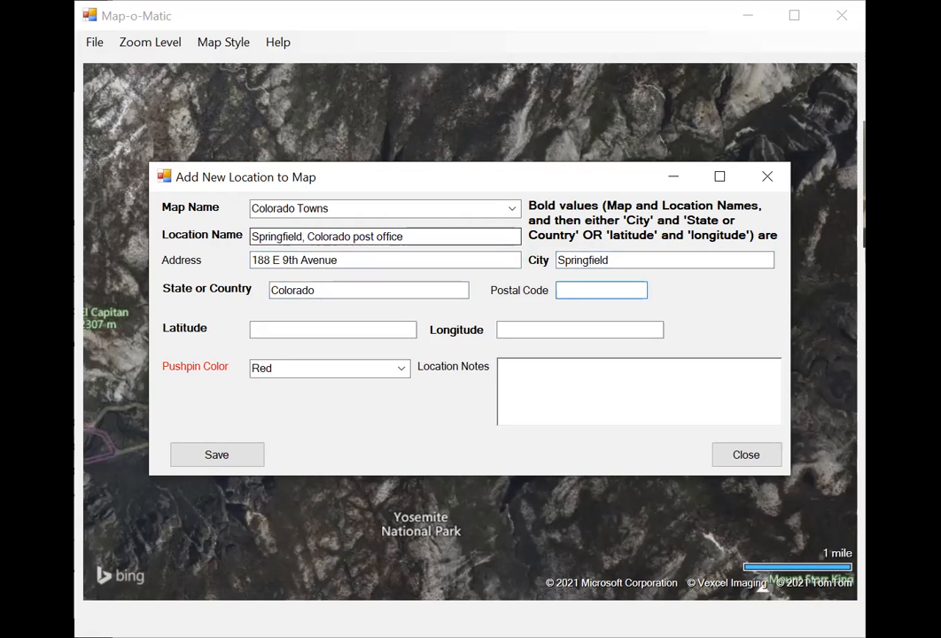
{"action": "type", "text": "81073"}
Save the Springfield location with a Blue pushpin and close the new-location form.
{"action": "left_click", "coordinate": [401, 372]}
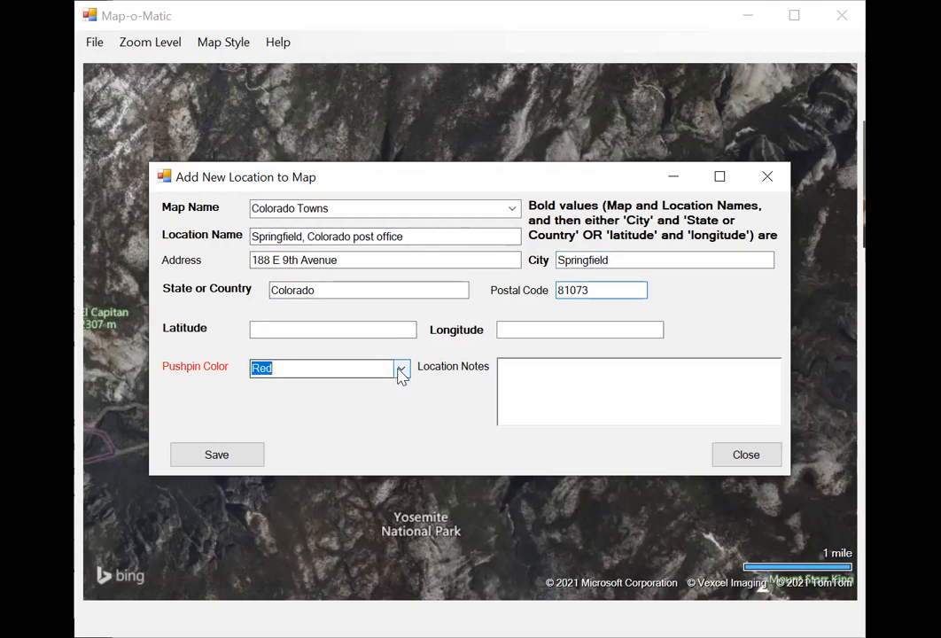
{"action": "left_click", "coordinate": [326, 439]}
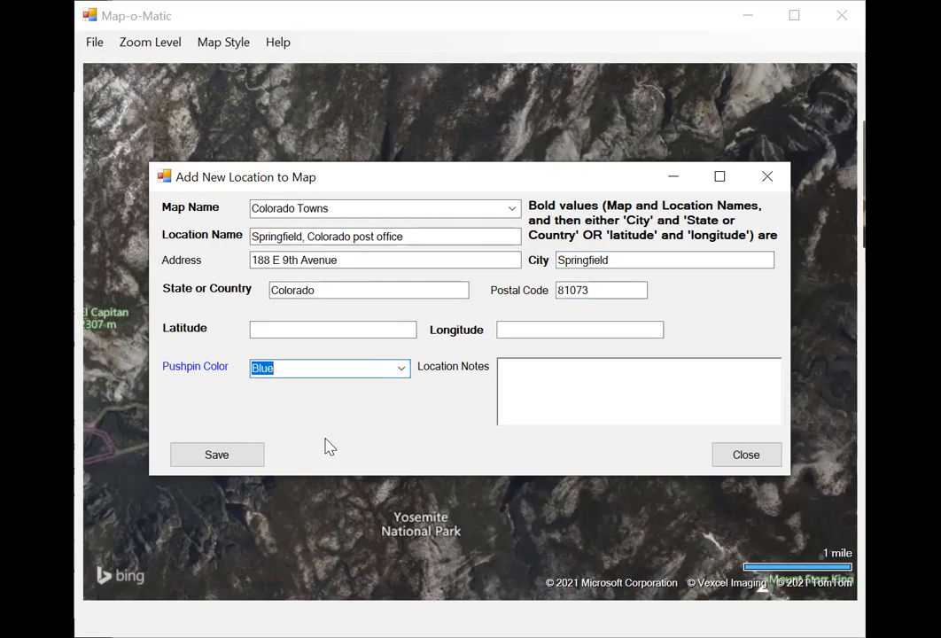
{"action": "left_click", "coordinate": [237, 455]}
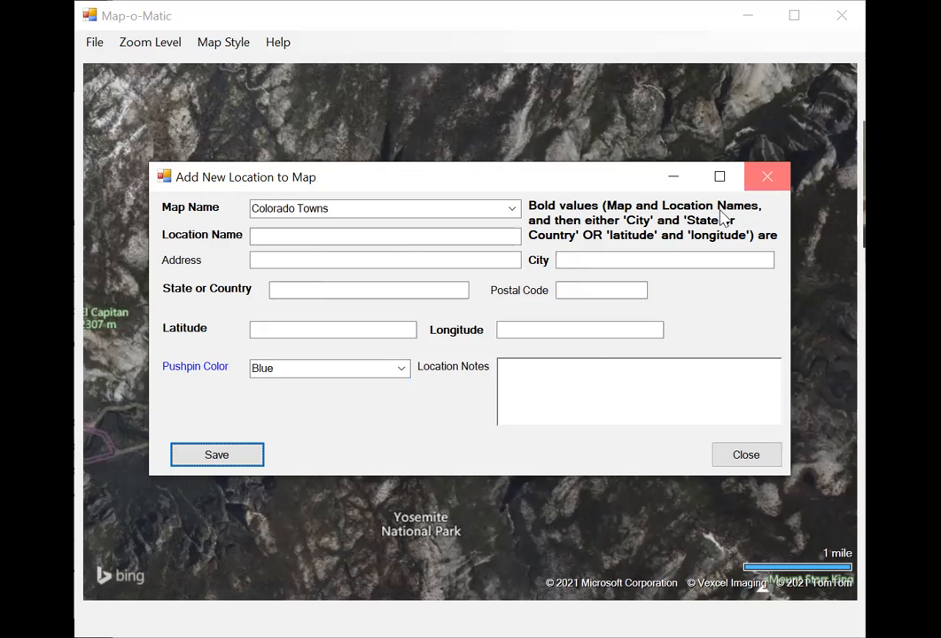
{"action": "left_click", "coordinate": [766, 177]}
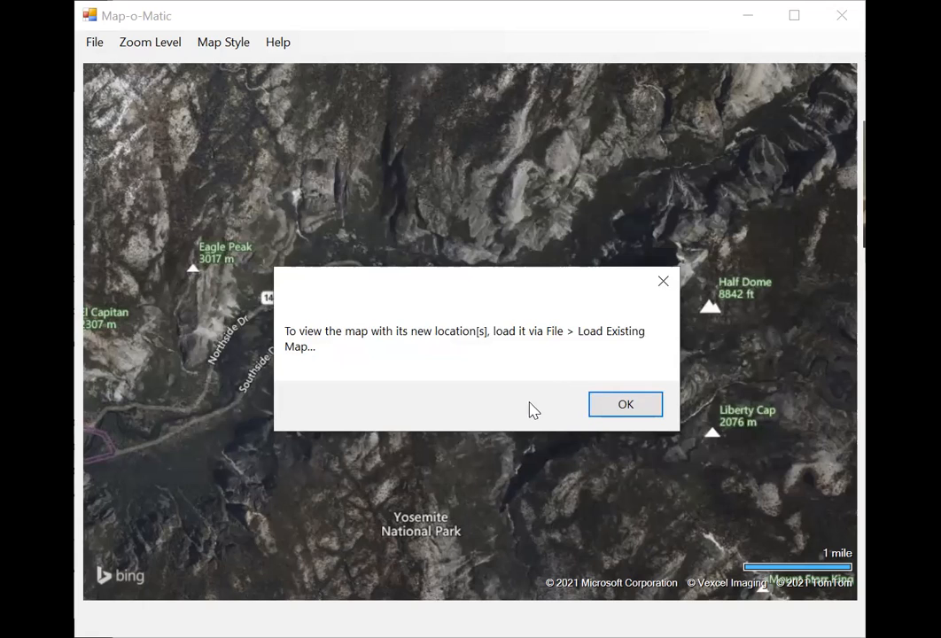
{"action": "left_click", "coordinate": [610, 409]}
Load the existing Colorado Towns map.
{"action": "left_click", "coordinate": [92, 42]}
{"action": "left_click", "coordinate": [116, 68]}
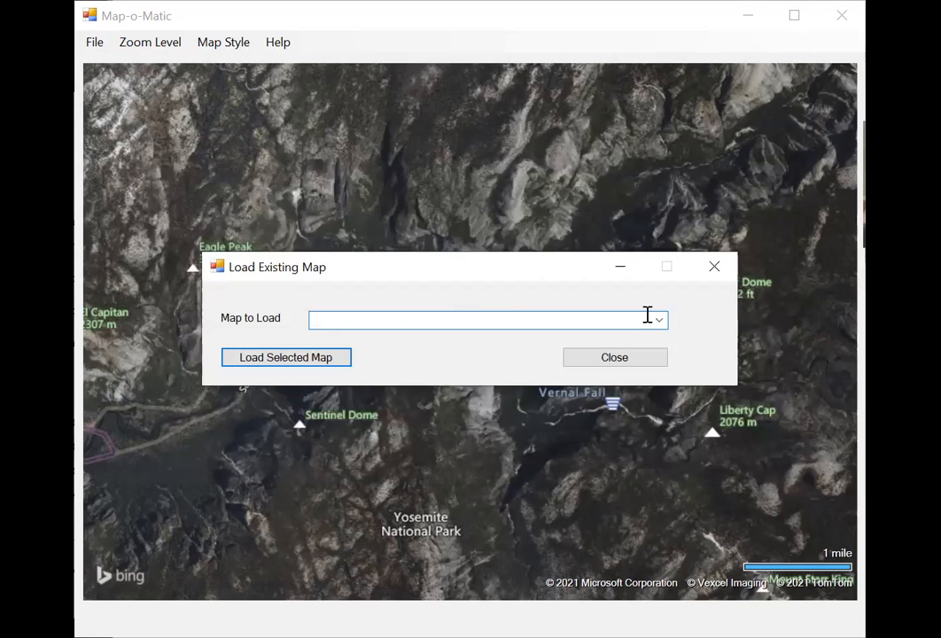
{"action": "left_click", "coordinate": [659, 321]}
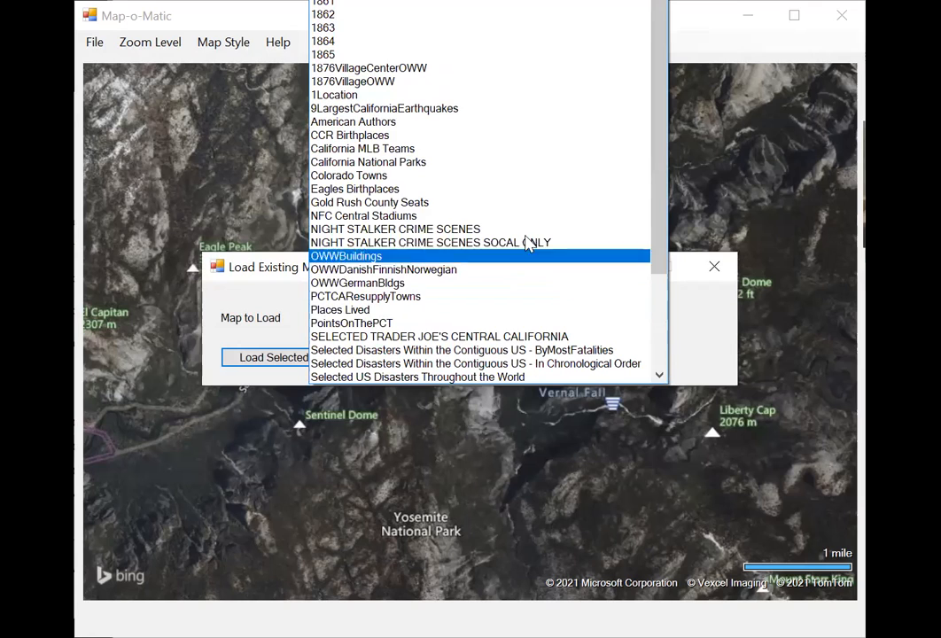
{"action": "left_click", "coordinate": [434, 176]}
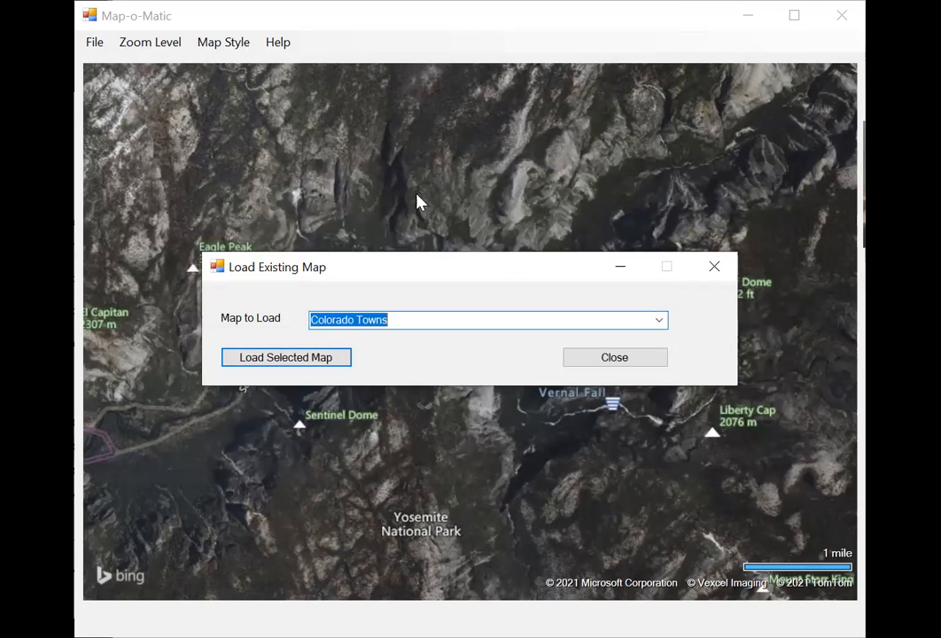
{"action": "left_click", "coordinate": [315, 361]}
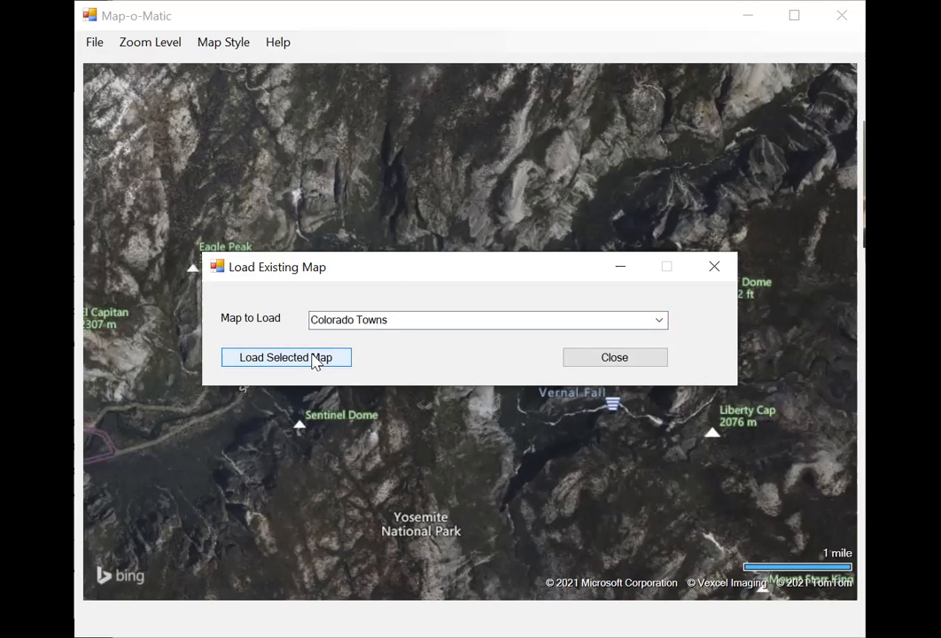
{"action": "left_click", "coordinate": [315, 360]}
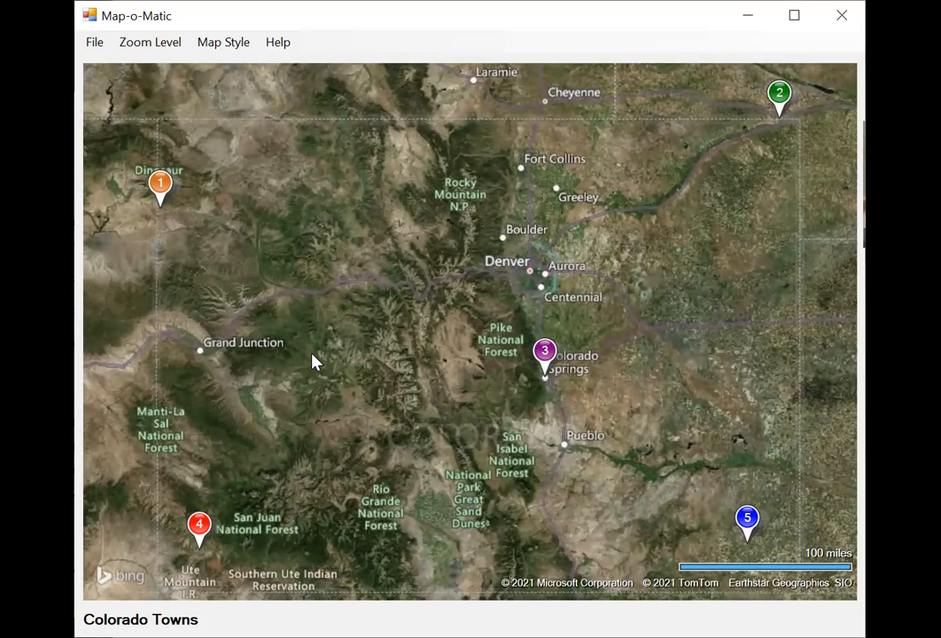
Examine the location details of each of the five numbered pushpins on the Colorado Towns map.
{"action": "mouse_move", "coordinate": [165, 188]}
{"action": "mouse_move", "coordinate": [778, 97]}
{"action": "mouse_move", "coordinate": [545, 352]}
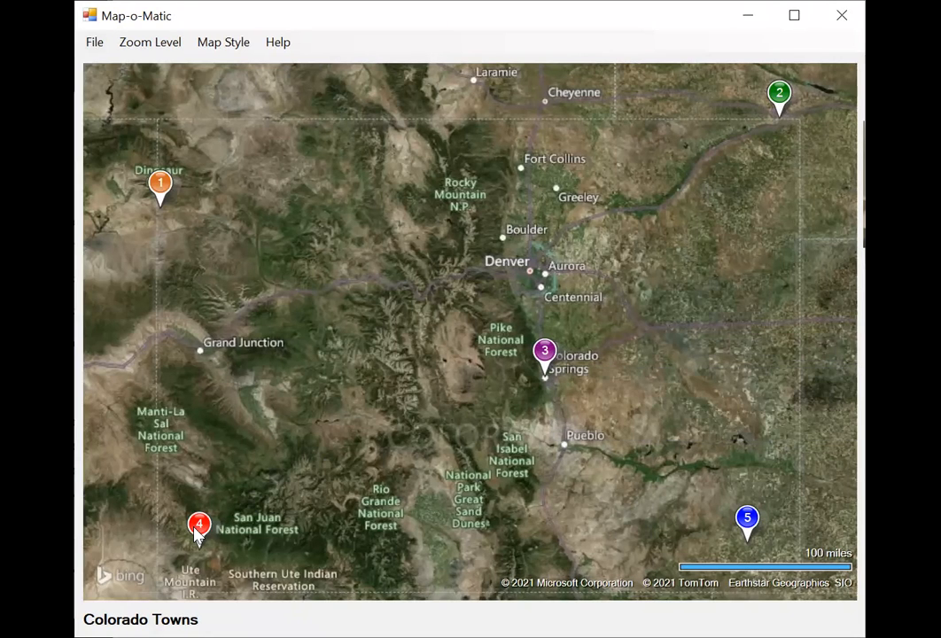
View the map in the Aerial (Topo) and Road (Highway Map) styles, and return it to Aerial with Labels (Hybrid).
{"action": "mouse_move", "coordinate": [191, 530]}
{"action": "mouse_move", "coordinate": [748, 521]}
{"action": "left_click", "coordinate": [230, 42]}
{"action": "left_click", "coordinate": [236, 62]}
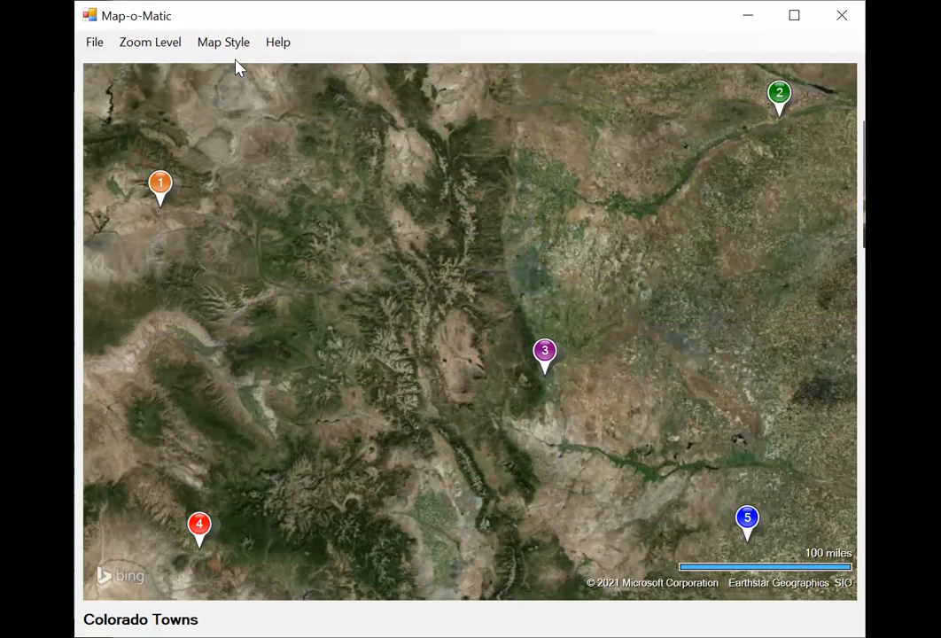
{"action": "left_click", "coordinate": [224, 50]}
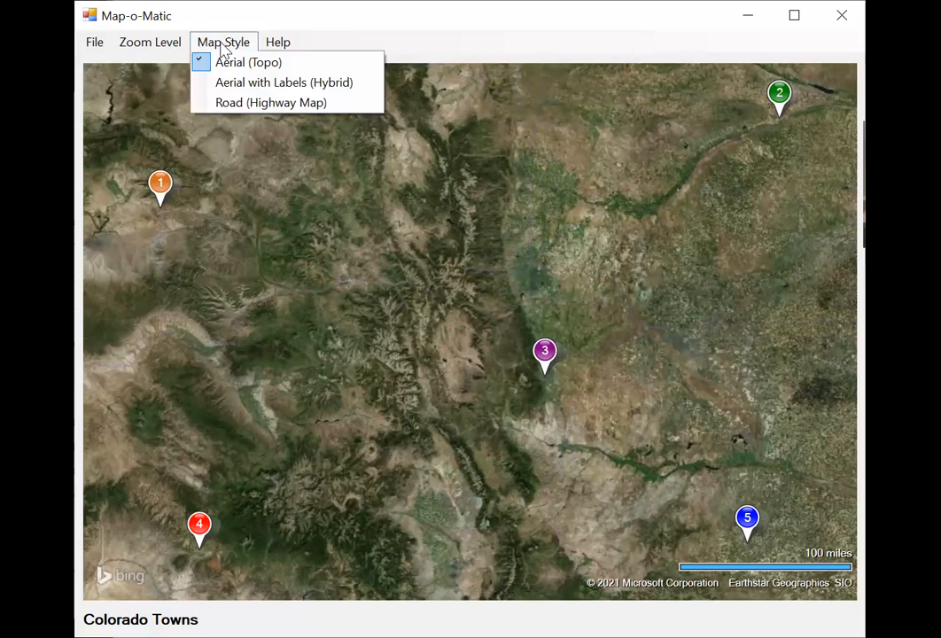
{"action": "left_click", "coordinate": [227, 105]}
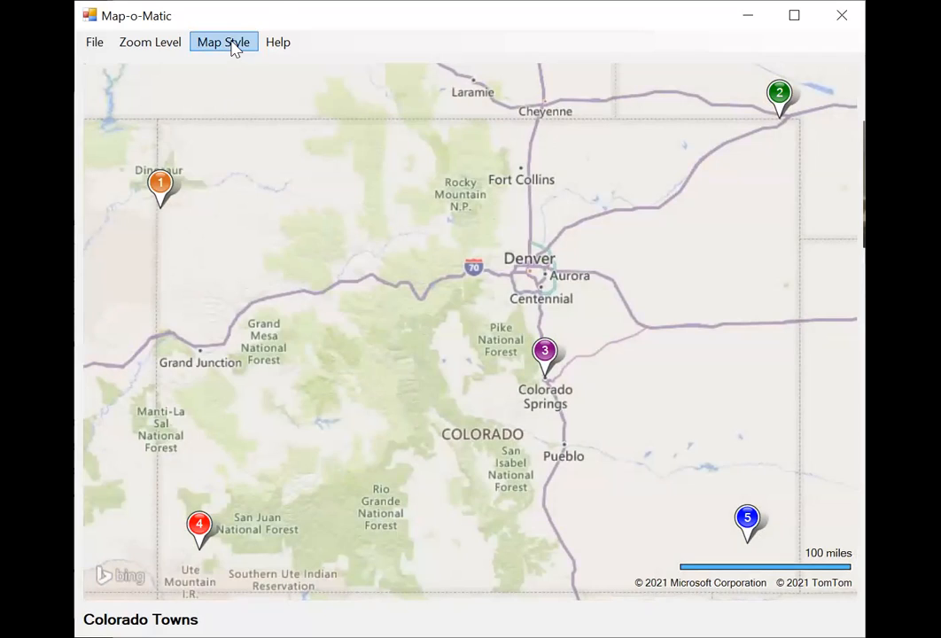
{"action": "left_click", "coordinate": [233, 46]}
{"action": "left_click", "coordinate": [226, 83]}
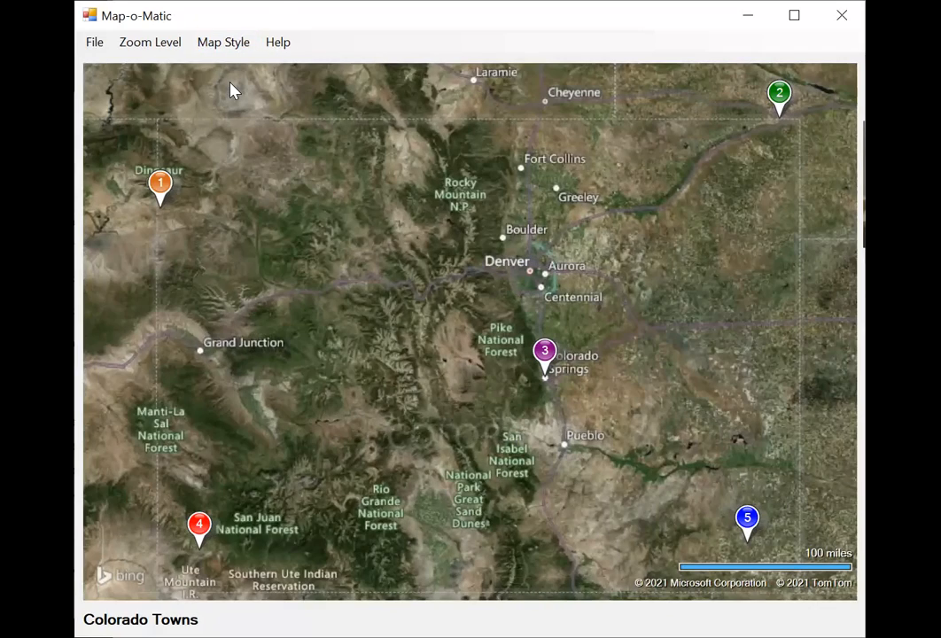
{"action": "left_click", "coordinate": [281, 46]}
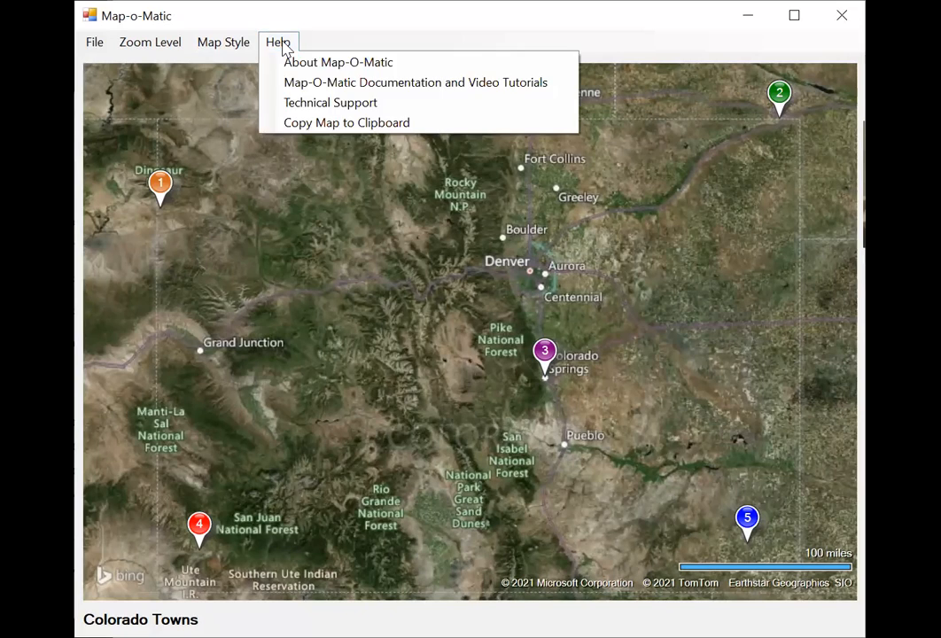
{"action": "left_click", "coordinate": [280, 210]}
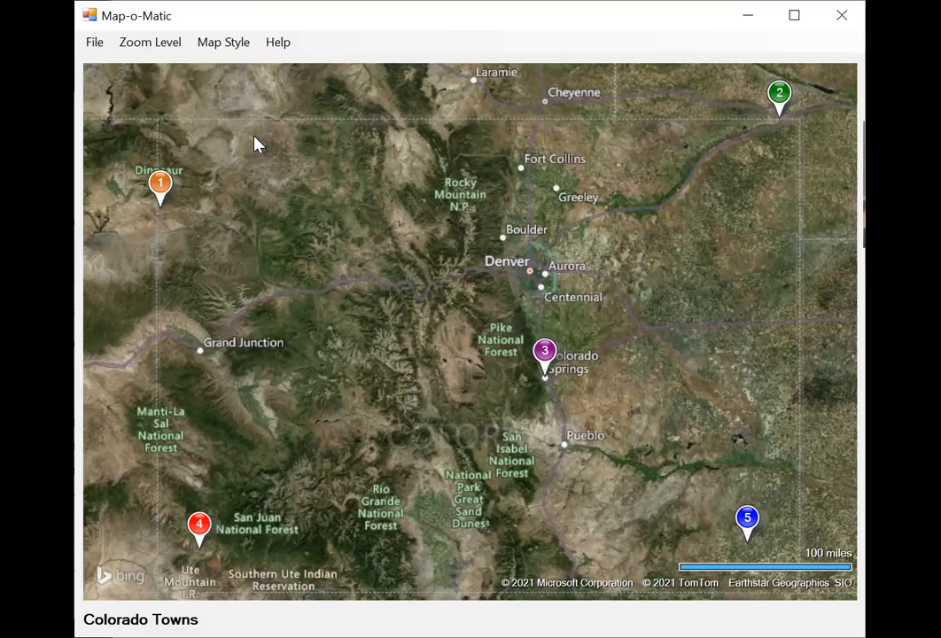
{"action": "left_click", "coordinate": [96, 43]}
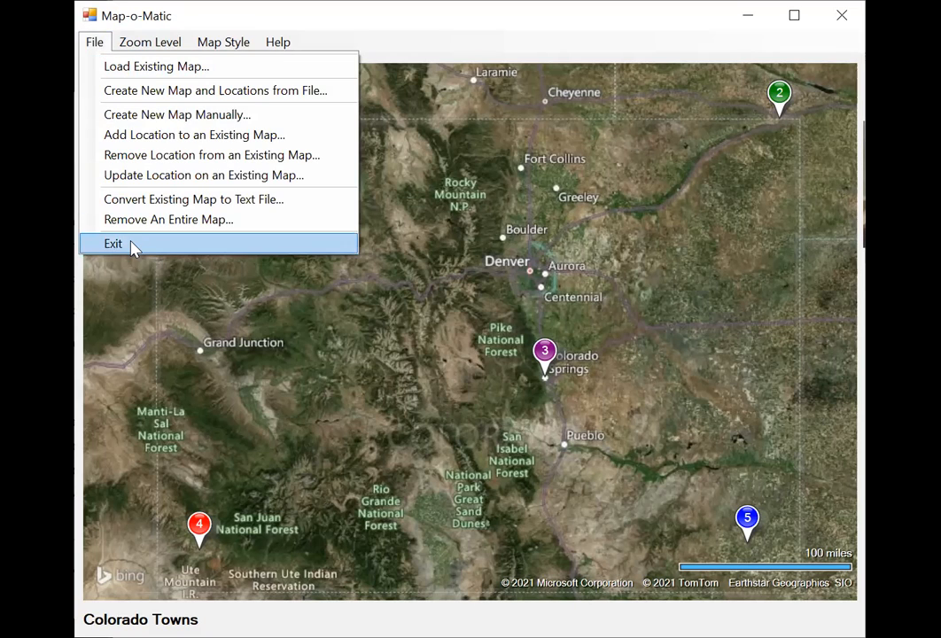